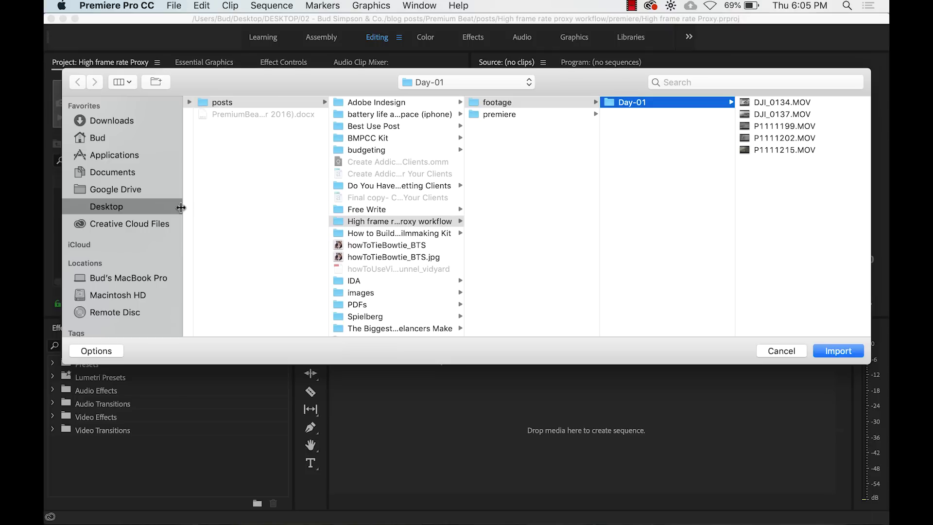
Import all five MOV clips from the Day-01 footage folder and clear the selection in the project
{"action": "left_click_drag", "start_coordinate": [806, 183], "coordinate": [820, 88]}
{"action": "key", "text": "Return"}
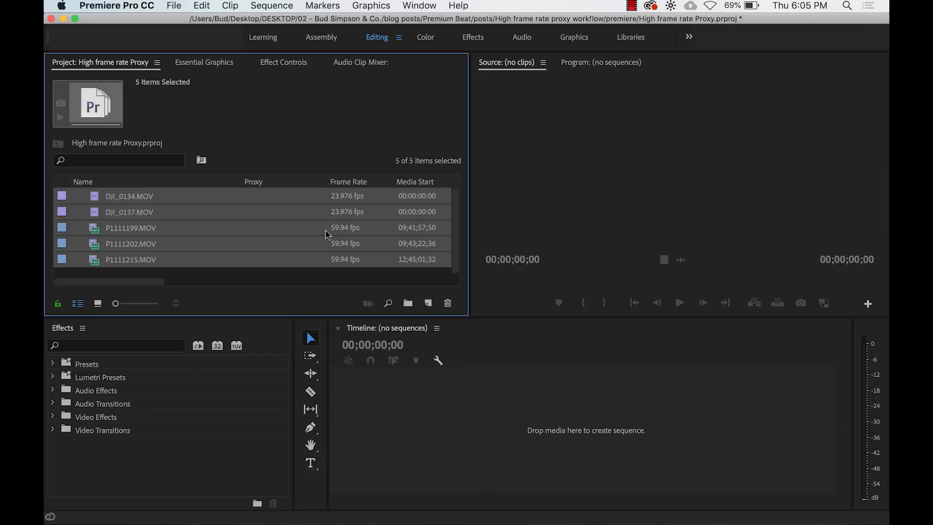
{"action": "key", "text": "super+shift+a"}
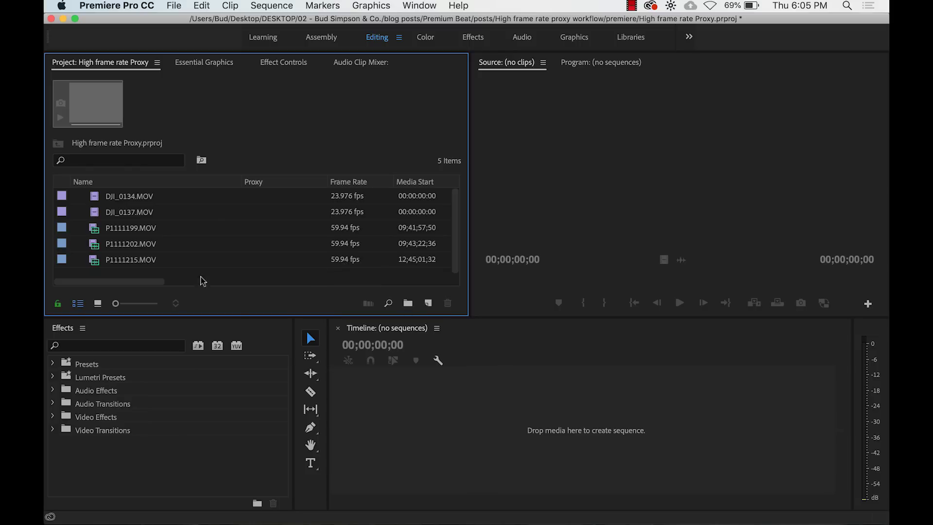
Interpret the footage of P1111199.MOV, P1111202.MOV and P1111215.MOV at an assumed frame rate of 23.976 fps
{"action": "left_click", "coordinate": [99, 260]}
{"action": "left_click", "coordinate": [97, 231], "text": "shift"}
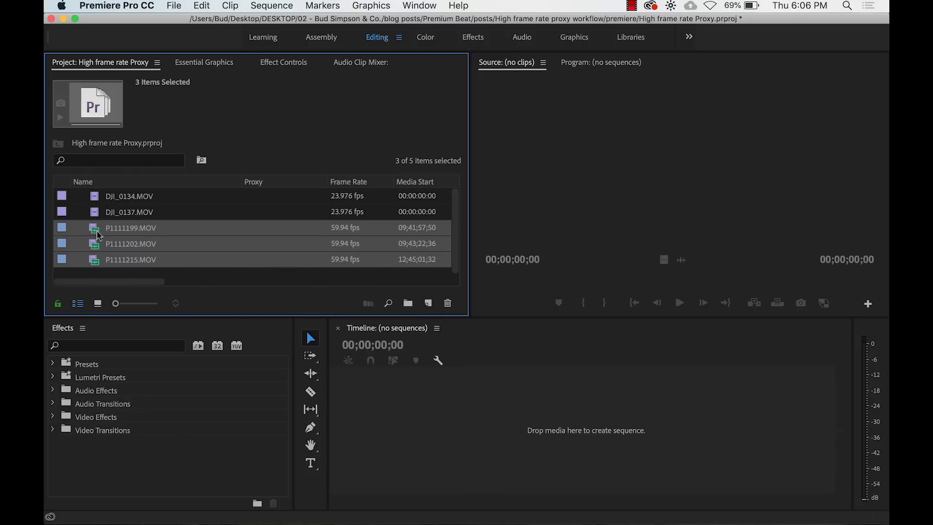
{"action": "right_click", "coordinate": [97, 231]}
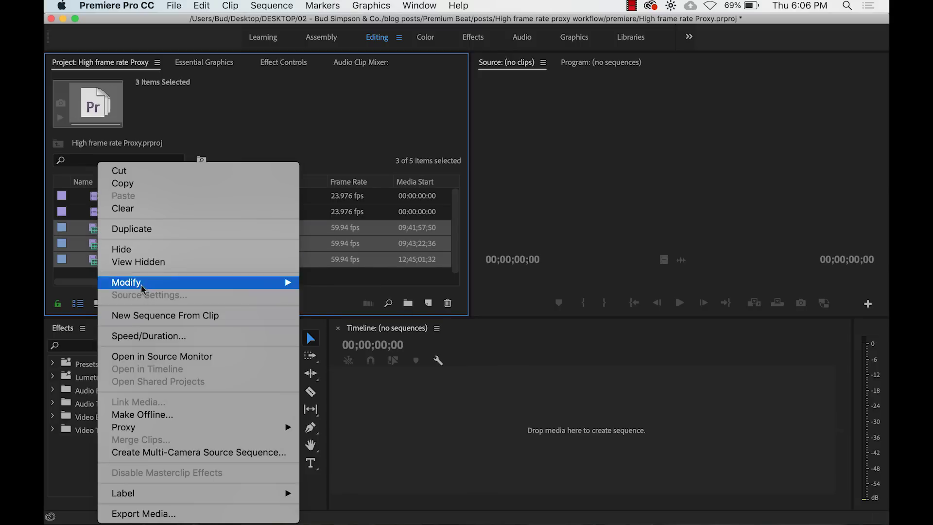
{"action": "mouse_move", "coordinate": [141, 285]}
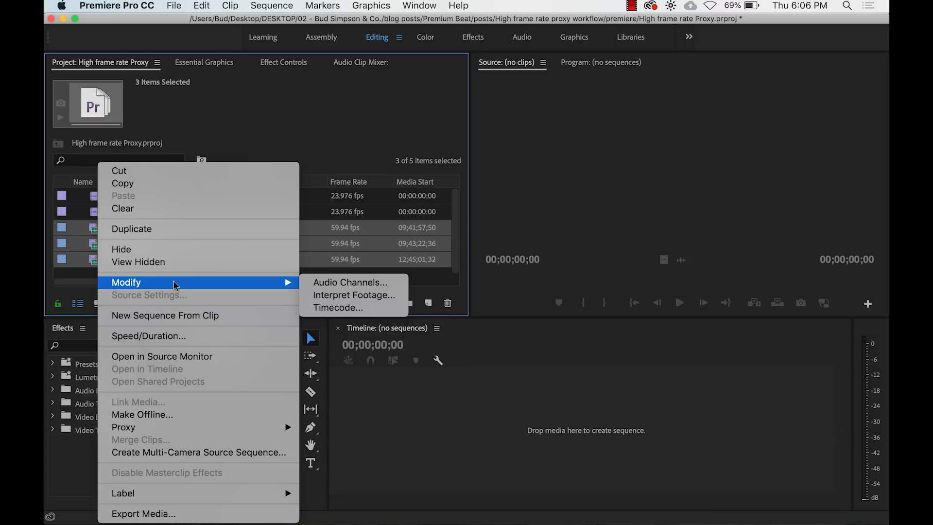
{"action": "left_click", "coordinate": [329, 295]}
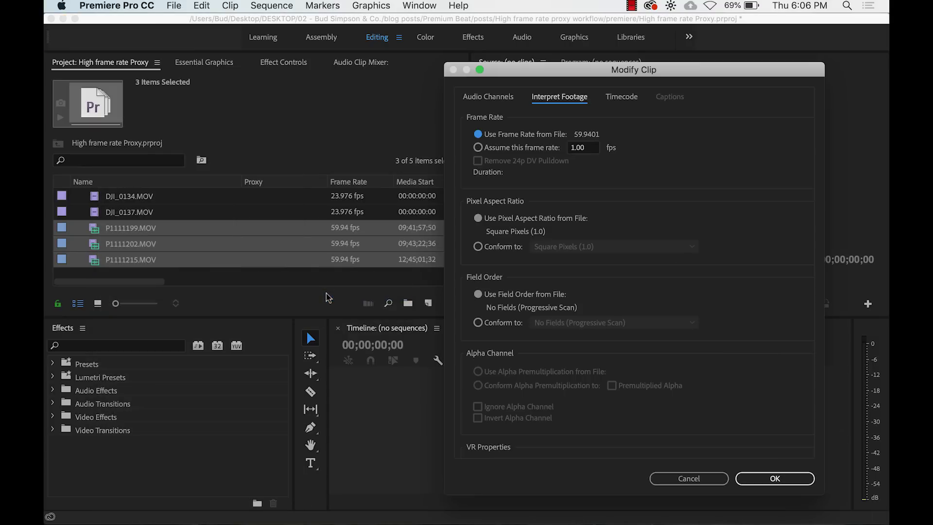
{"action": "left_click", "coordinate": [478, 147]}
{"action": "double_click", "coordinate": [573, 147]}
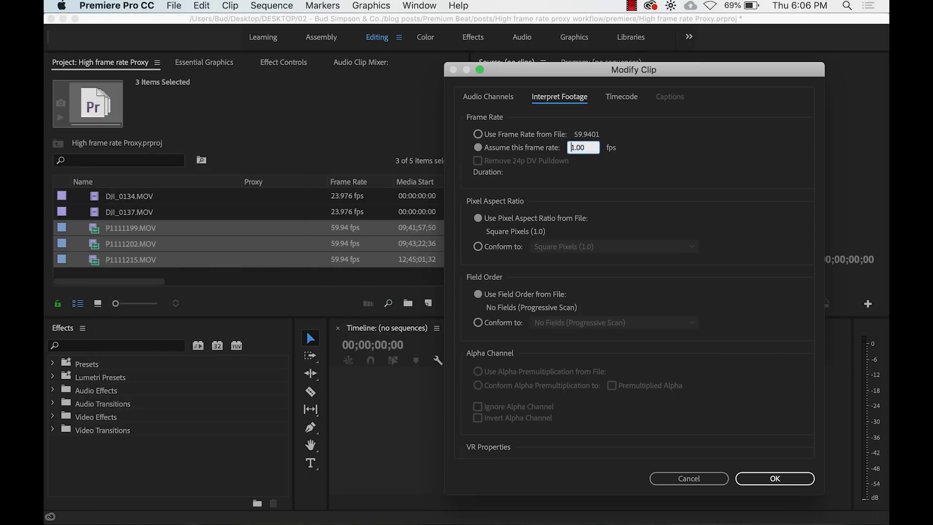
{"action": "type", "text": "23"}
{"action": "key", "text": "shift+End"}
{"action": "type", "text": ".976"}
{"action": "left_click", "coordinate": [766, 477]}
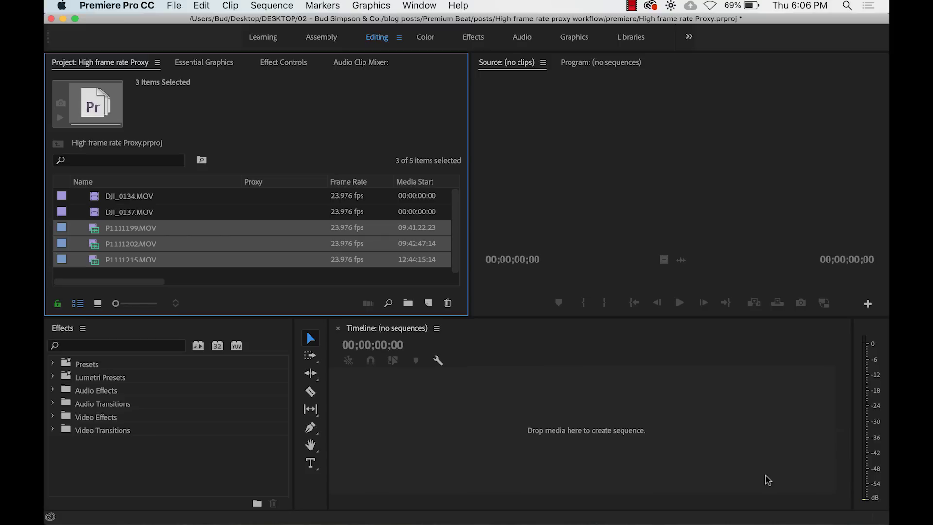
Load P1111215.MOV in the Source Monitor and play part of it to check the slow motion
{"action": "left_click", "coordinate": [90, 265]}
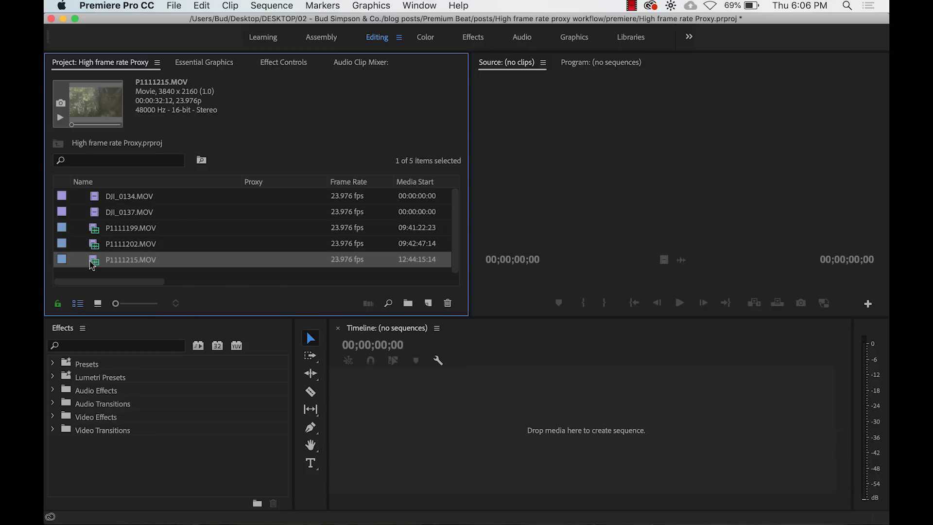
{"action": "double_click", "coordinate": [91, 265]}
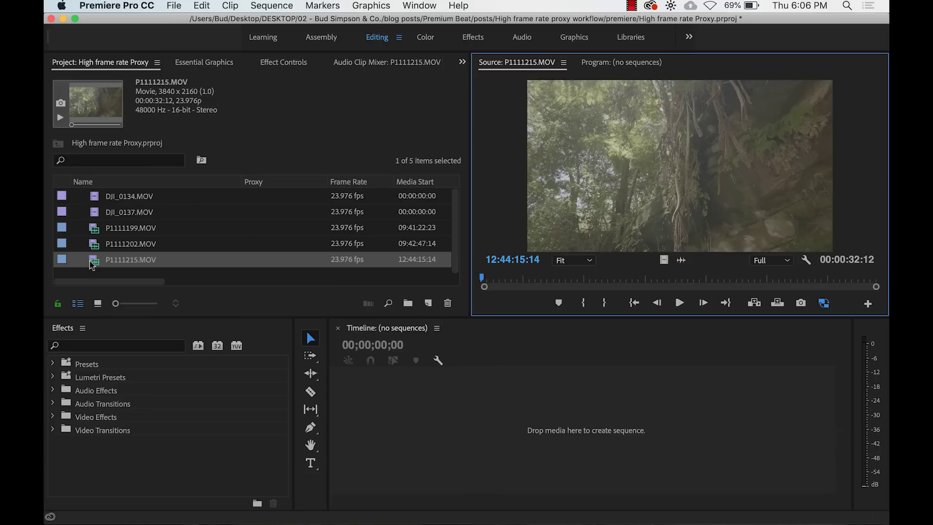
{"action": "key", "text": "space"}
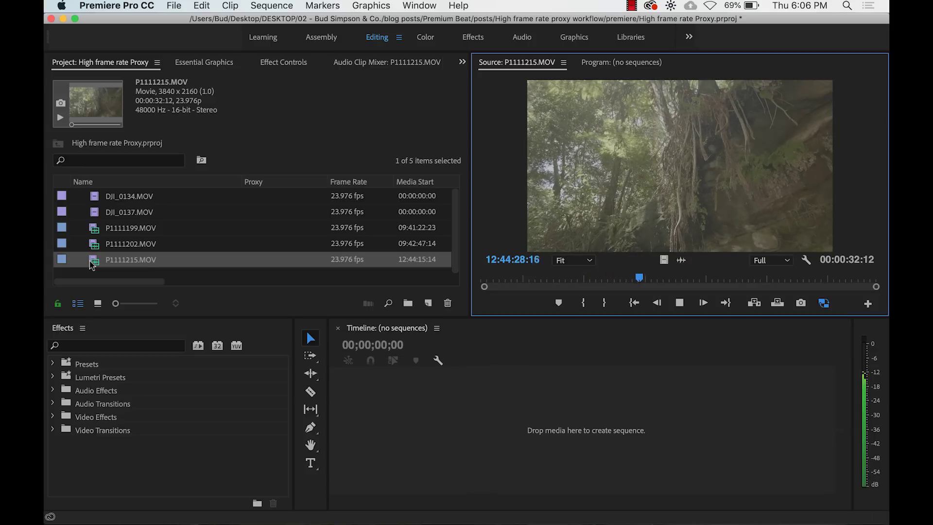
{"action": "key", "text": "space"}
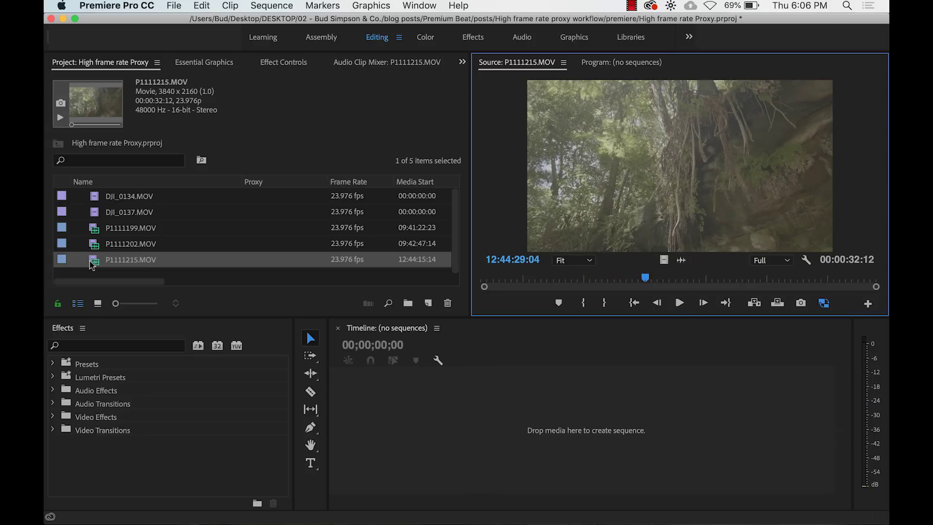
Create proxies for all five clips in QuickTime format with the 1280x720 GoPro CineForm preset, in a Proxy folder next to the original media
{"action": "left_click", "coordinate": [93, 199], "text": "shift"}
{"action": "right_click", "coordinate": [92, 197]}
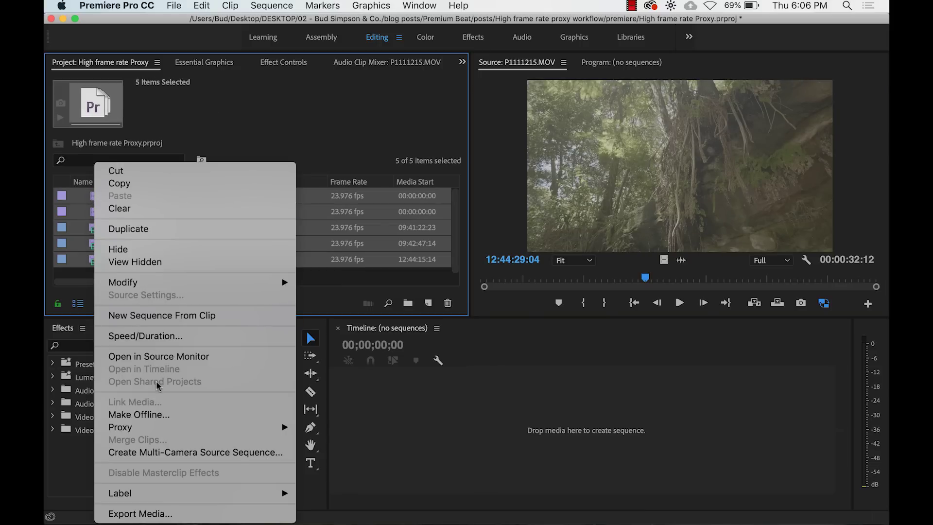
{"action": "mouse_move", "coordinate": [159, 429]}
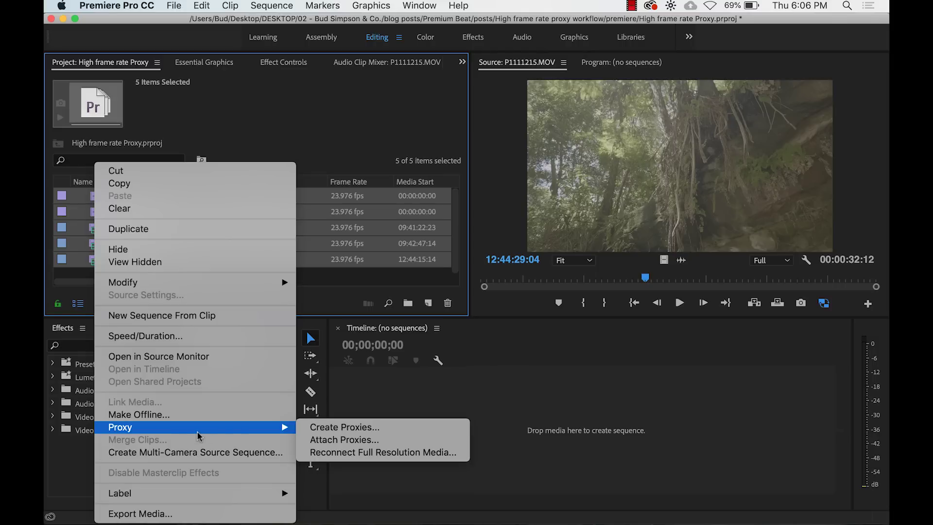
{"action": "left_click", "coordinate": [316, 428]}
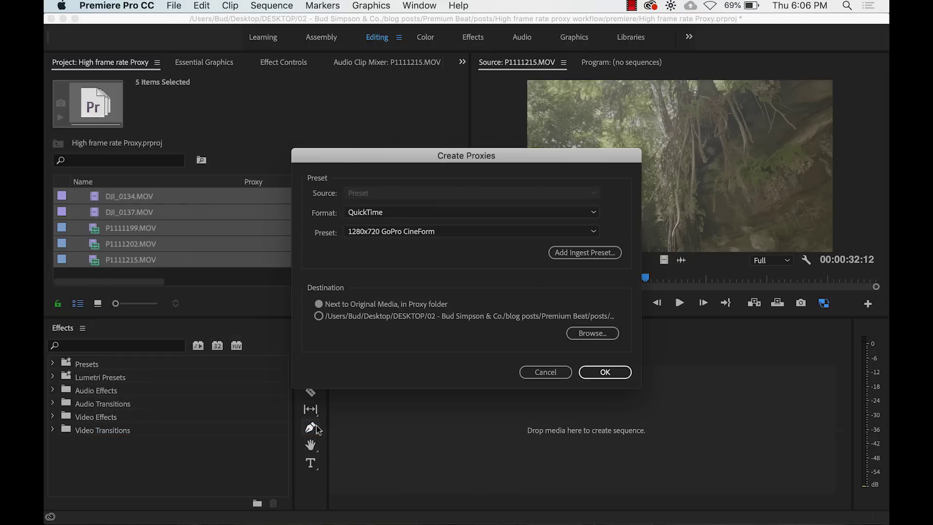
{"action": "left_click", "coordinate": [389, 214]}
{"action": "left_click", "coordinate": [388, 240]}
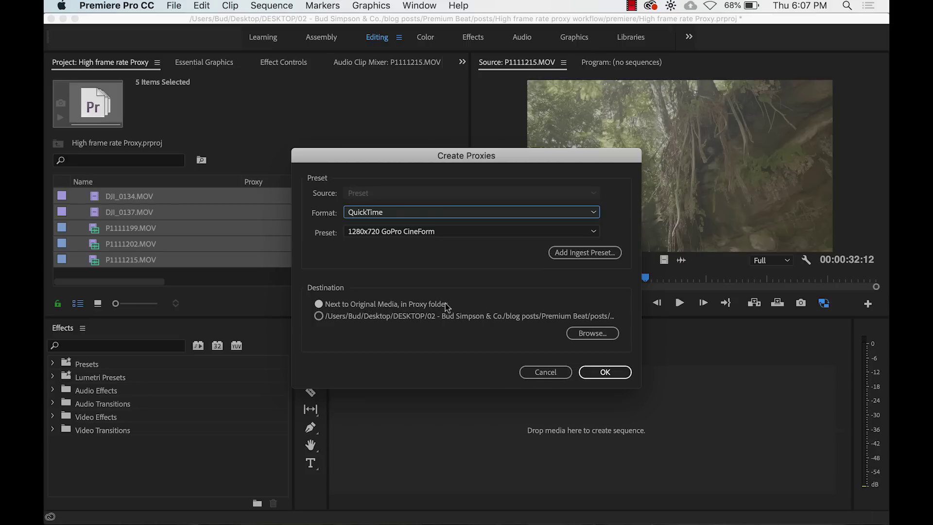
{"action": "left_click", "coordinate": [588, 368]}
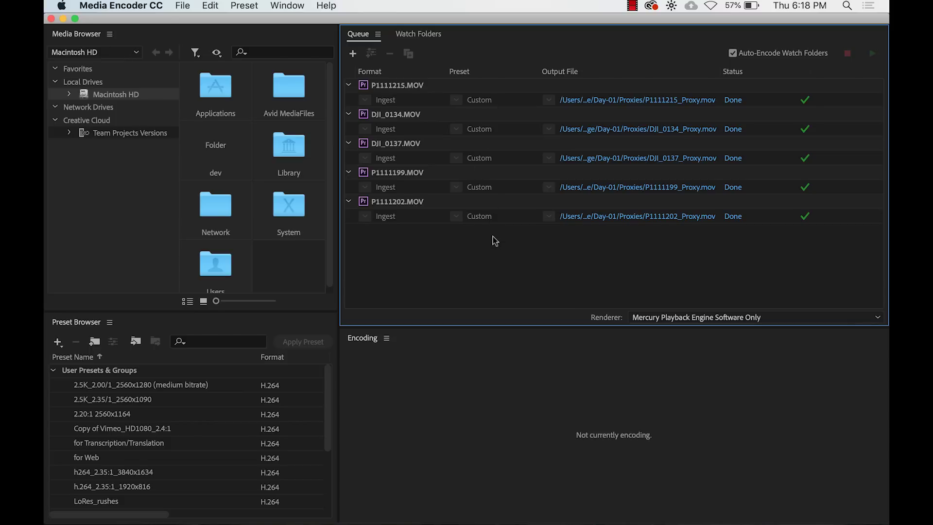
Switch back to Premiere Pro from Media Encoder and deselect the clips in the project
{"action": "key", "text": "super+Tab"}
{"action": "key", "text": "super+Tab"}
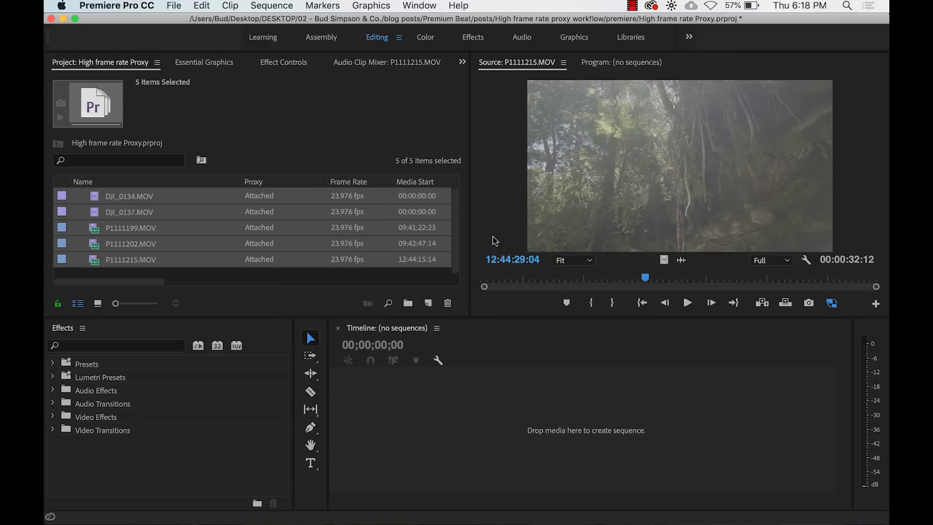
{"action": "left_click", "coordinate": [251, 237]}
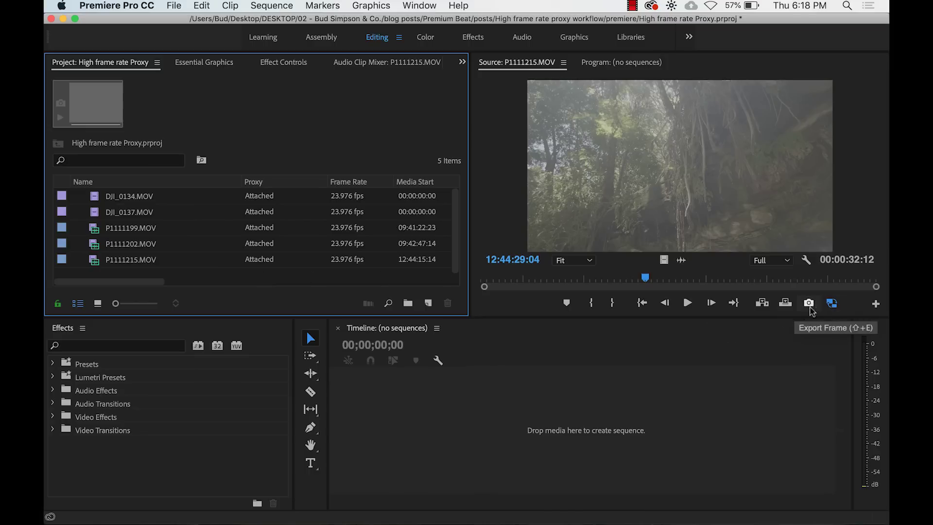
Examine the Toggle Proxies control in the Source Monitor's Button Editor, accept the layout and try the toggle
{"action": "left_click", "coordinate": [874, 308]}
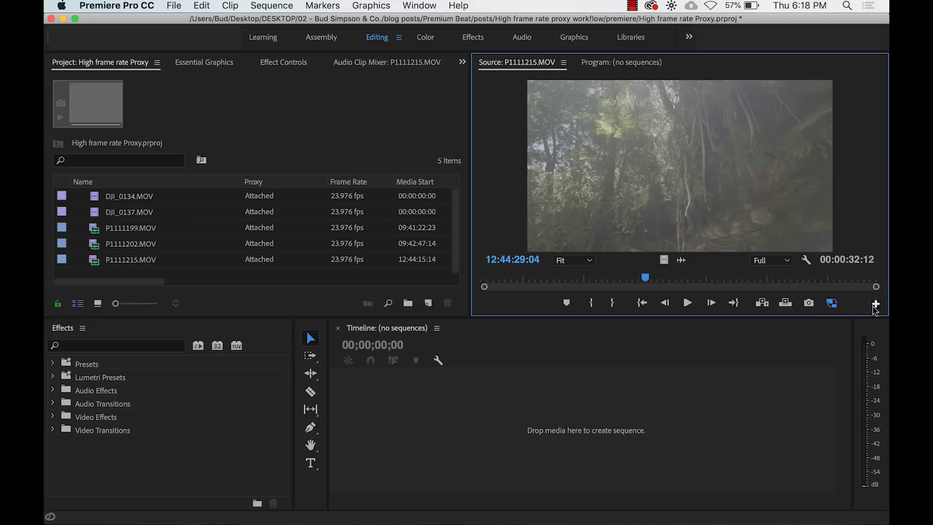
{"action": "left_click", "coordinate": [875, 306]}
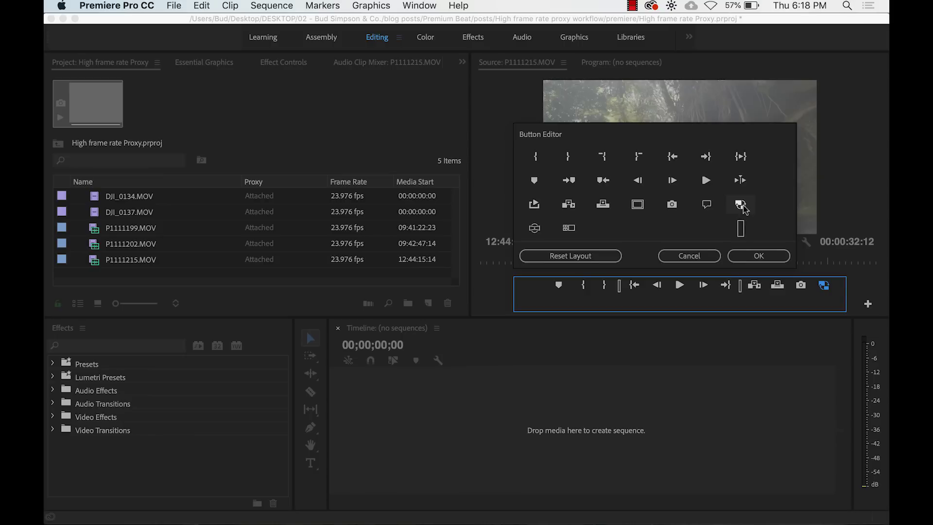
{"action": "left_click", "coordinate": [757, 258]}
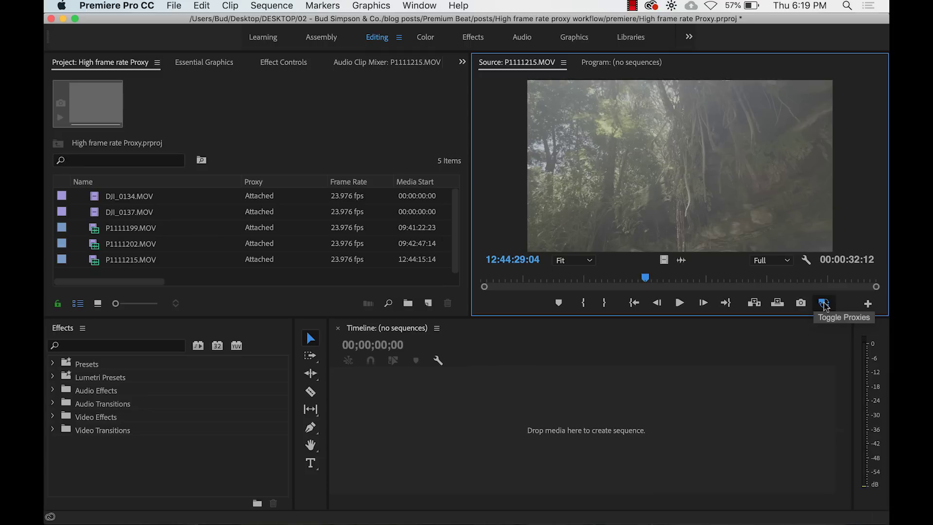
{"action": "left_click", "coordinate": [824, 303]}
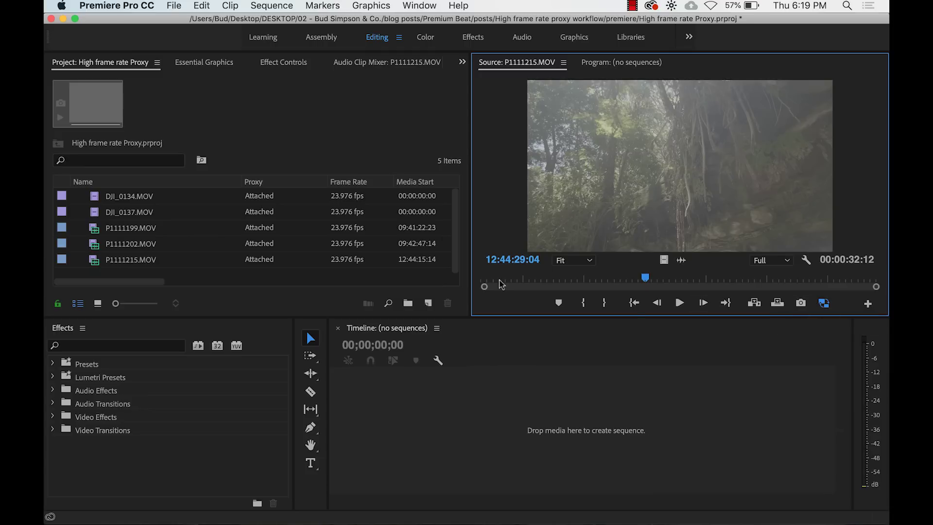
Load DJI_0134.MOV in the Source Monitor and play a section near its start to check proxy playback
{"action": "double_click", "coordinate": [97, 199]}
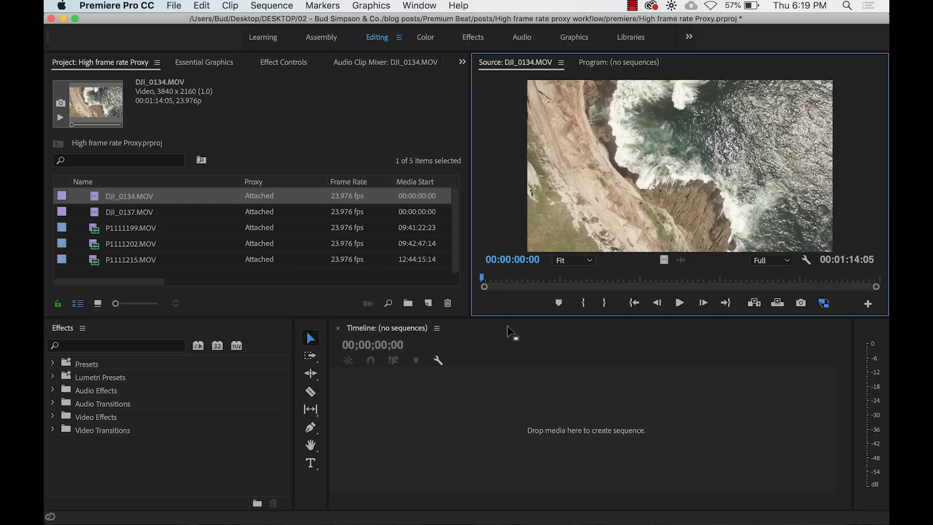
{"action": "left_click", "coordinate": [508, 281]}
{"action": "key", "text": "space"}
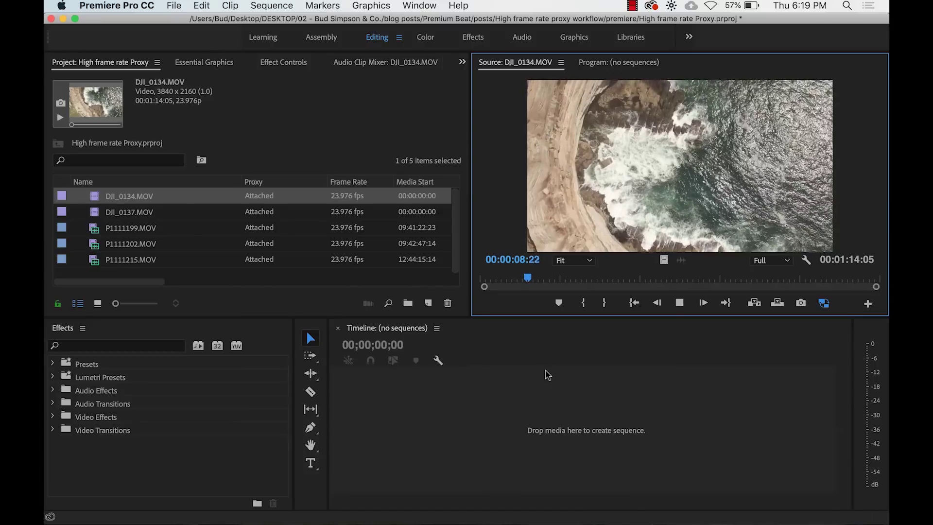
{"action": "key", "text": "space"}
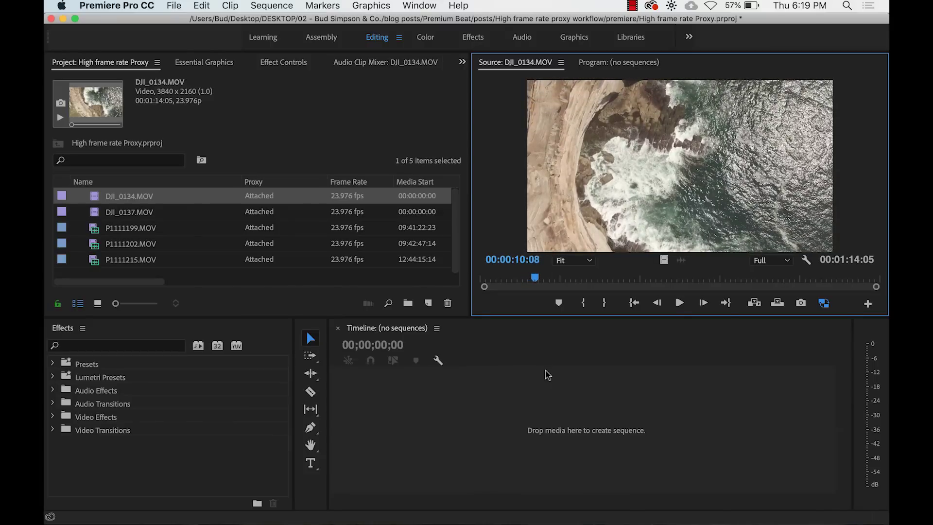
Load DJI_0137.MOV in the Source Monitor and play sections near its start and further in
{"action": "double_click", "coordinate": [91, 214]}
{"action": "left_click", "coordinate": [509, 282]}
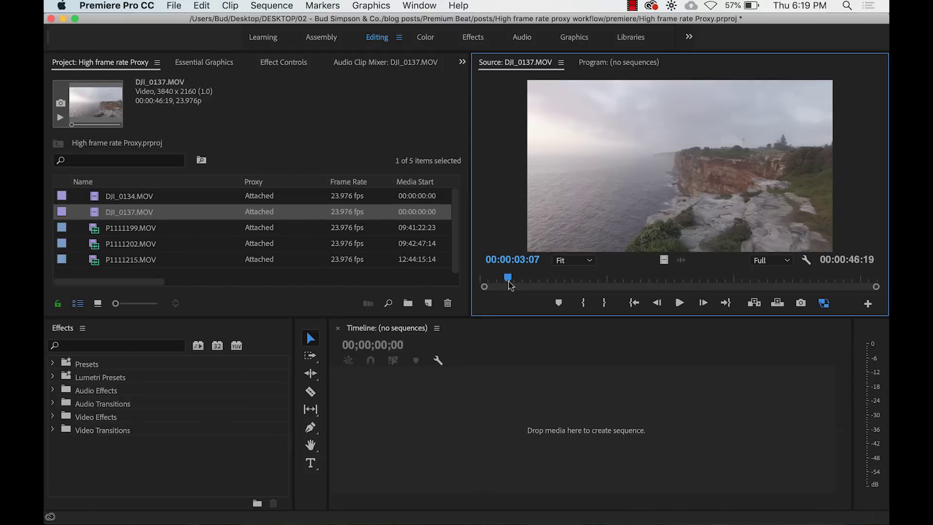
{"action": "key", "text": "space"}
{"action": "left_click_drag", "start_coordinate": [510, 284], "coordinate": [590, 287]}
{"action": "key", "text": "space"}
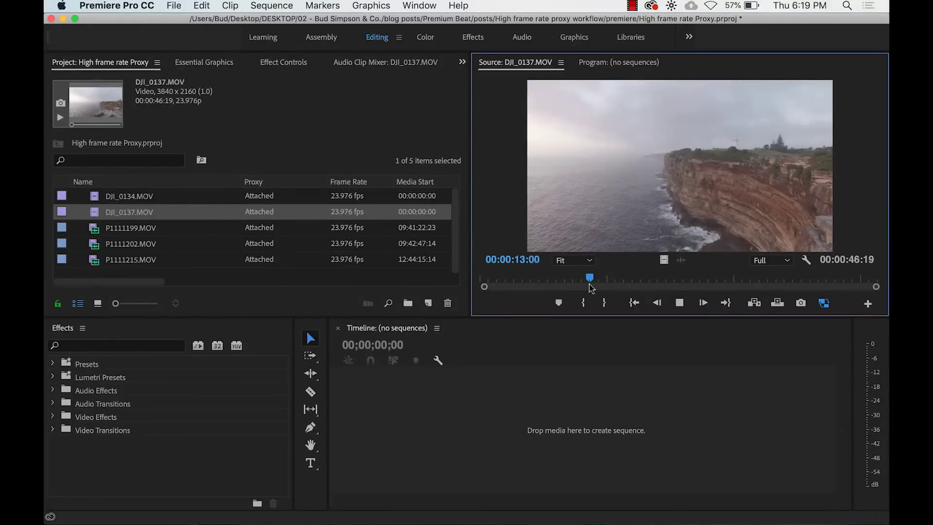
{"action": "key", "text": "space"}
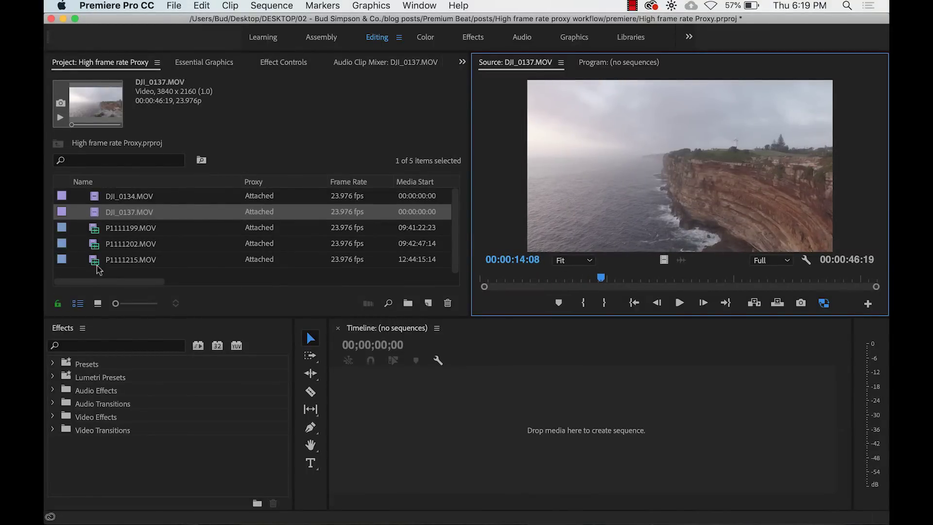
Load P1111199.MOV in the Source Monitor and play part of it with proxies enabled
{"action": "double_click", "coordinate": [94, 233]}
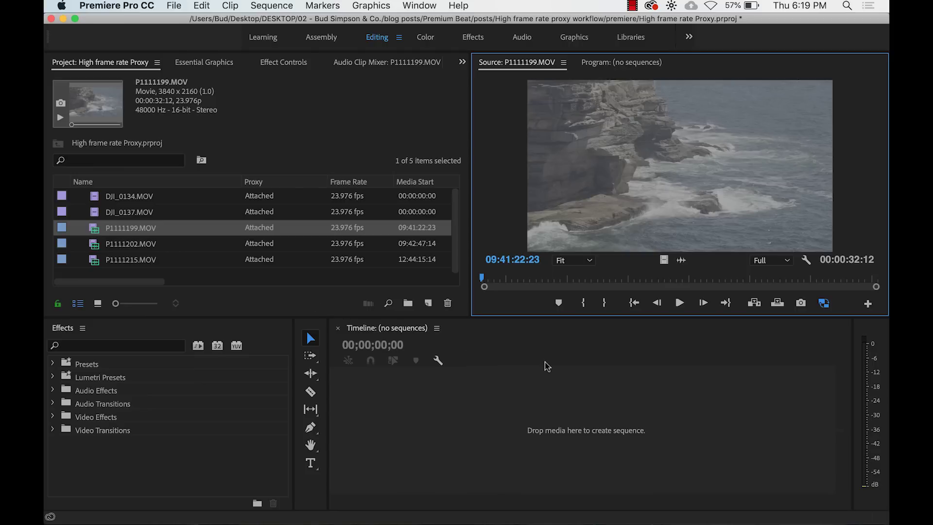
{"action": "key", "text": "space"}
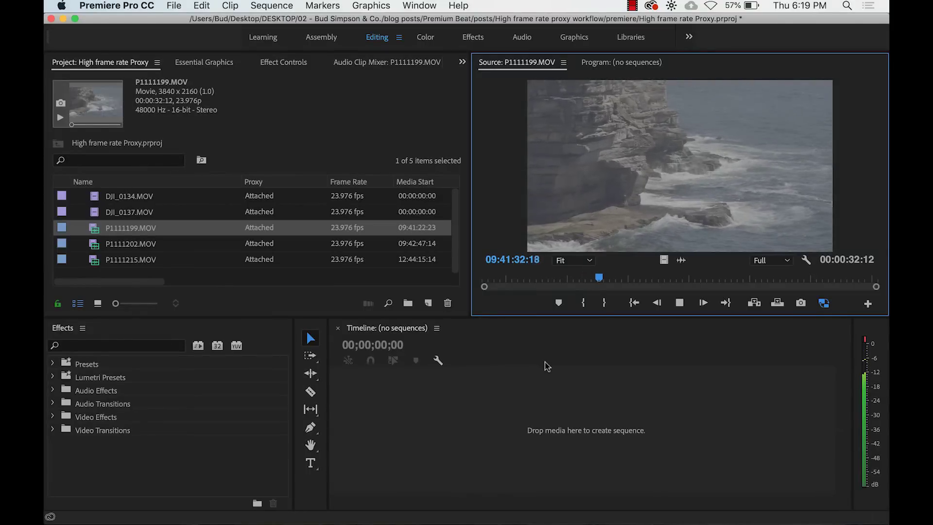
{"action": "key", "text": "space"}
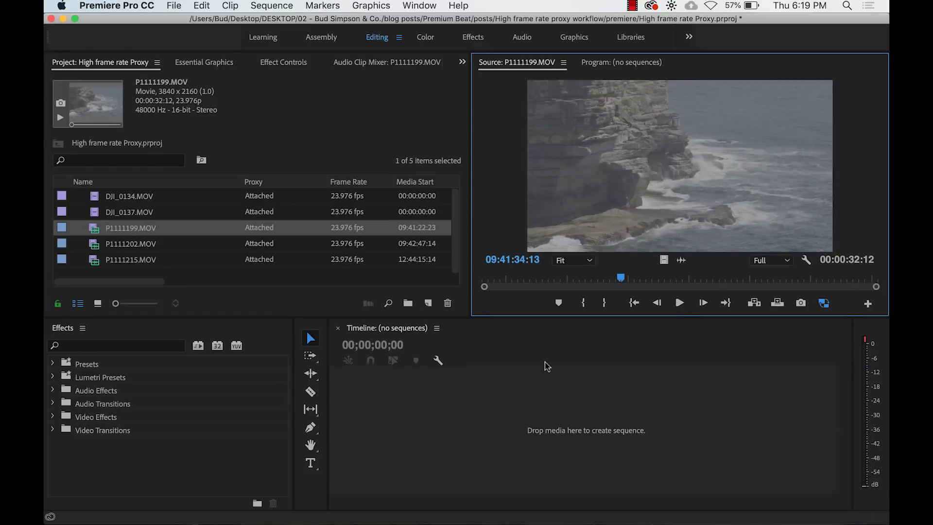
Play P1111202.MOV in the Source Monitor and turn proxies off during playback
{"action": "double_click", "coordinate": [98, 247]}
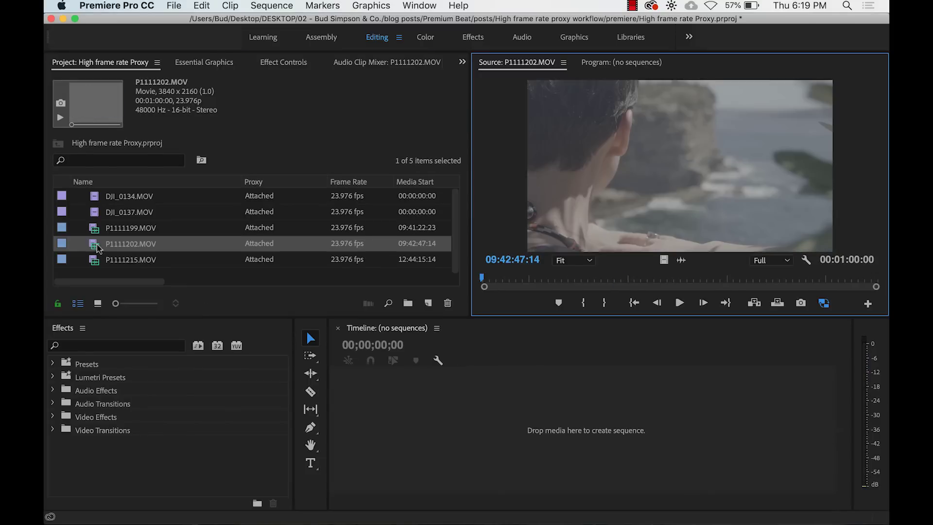
{"action": "key", "text": "space"}
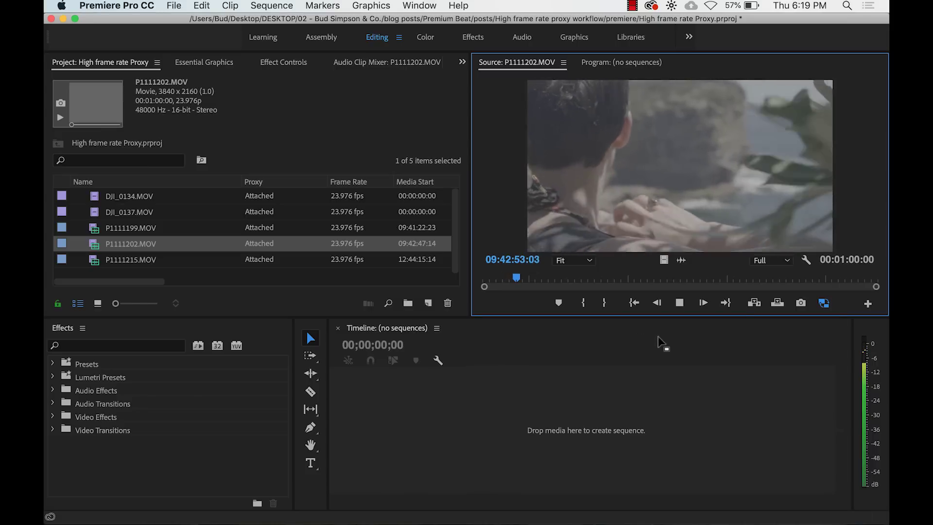
{"action": "left_click", "coordinate": [825, 303]}
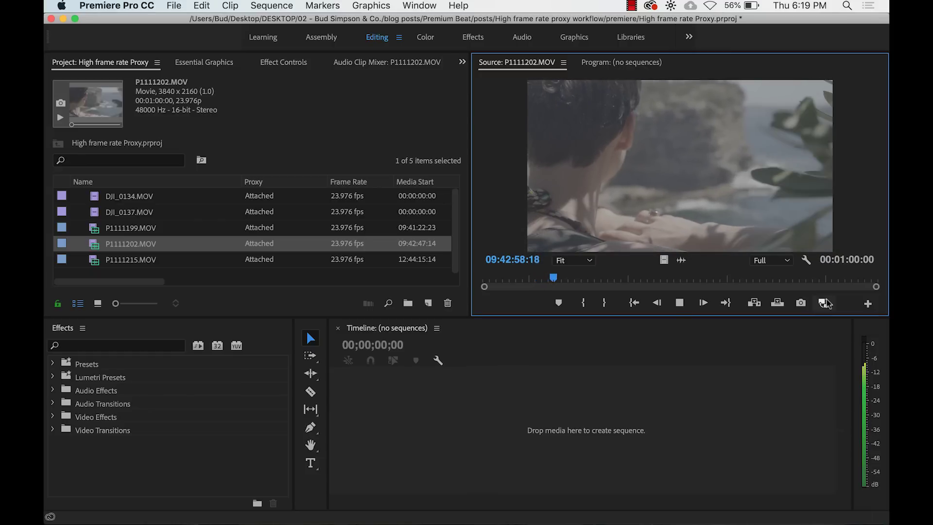
Toggle proxies on and off repeatedly on the P1111202.MOV frame to compare the proxy with the original
{"action": "left_click", "coordinate": [826, 303]}
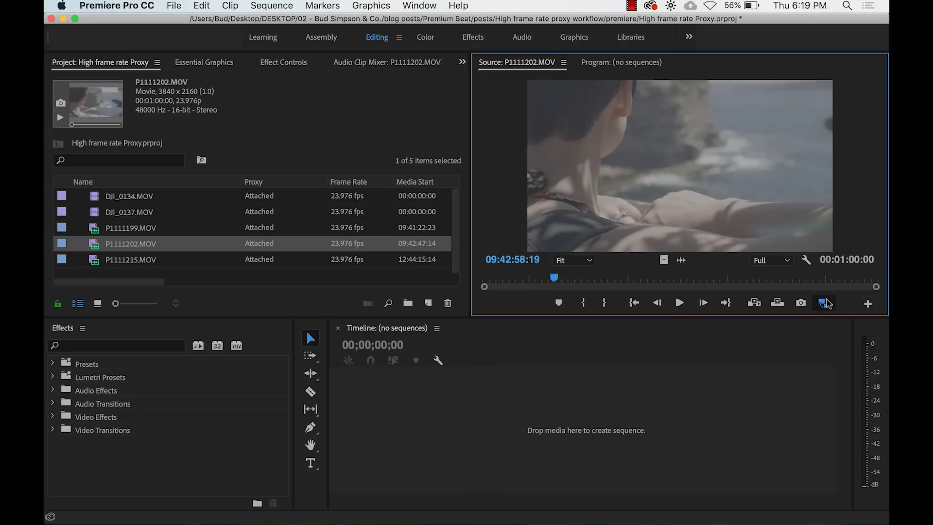
{"action": "left_click", "coordinate": [826, 303]}
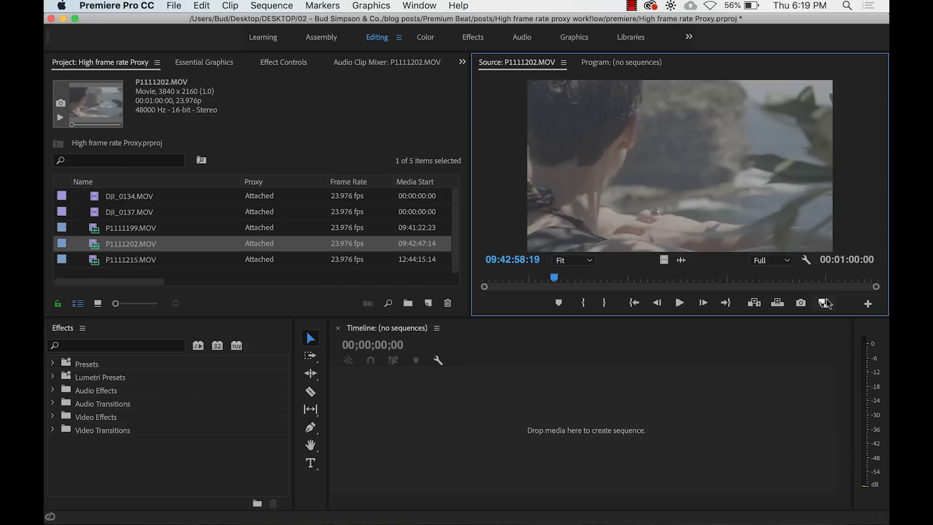
{"action": "left_click", "coordinate": [826, 302]}
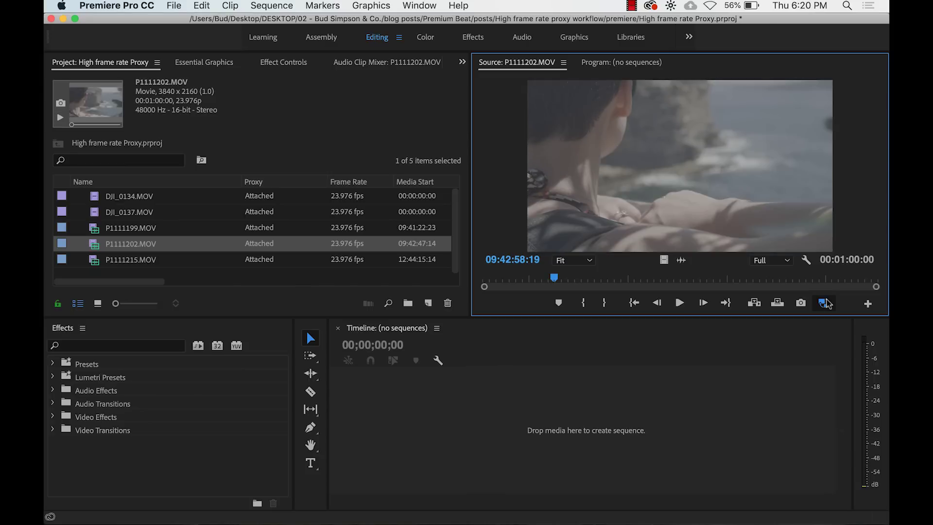
{"action": "left_click", "coordinate": [826, 303]}
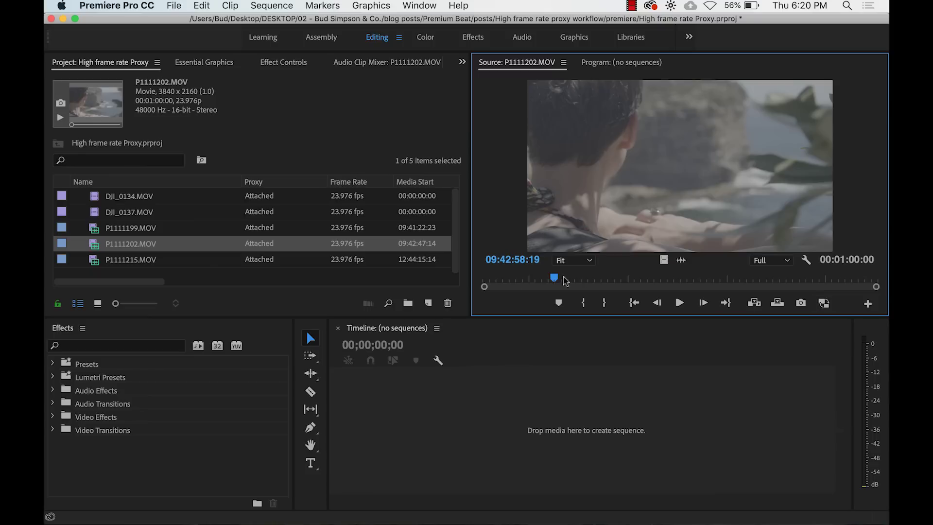
Load P1111215.MOV in the Source Monitor and toggle proxies on and off at its first frame
{"action": "double_click", "coordinate": [96, 262]}
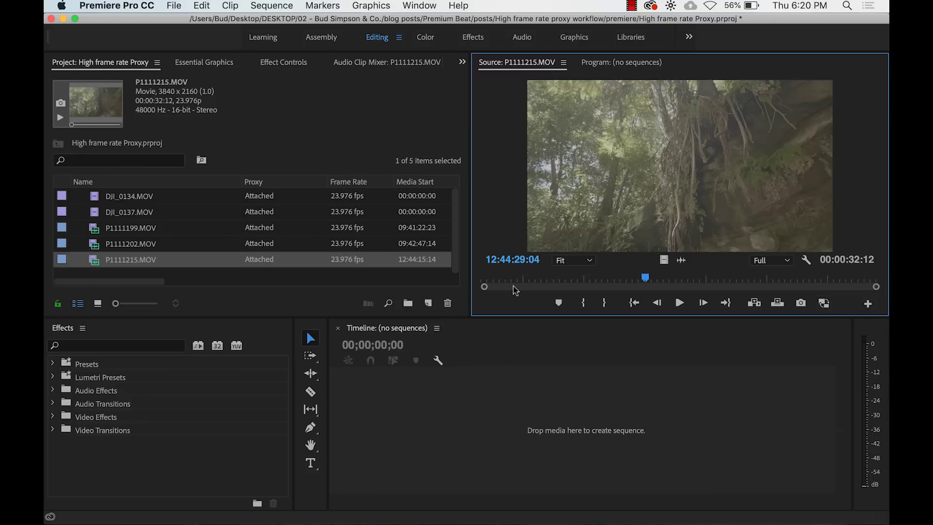
{"action": "left_click", "coordinate": [482, 279]}
{"action": "left_click", "coordinate": [824, 303]}
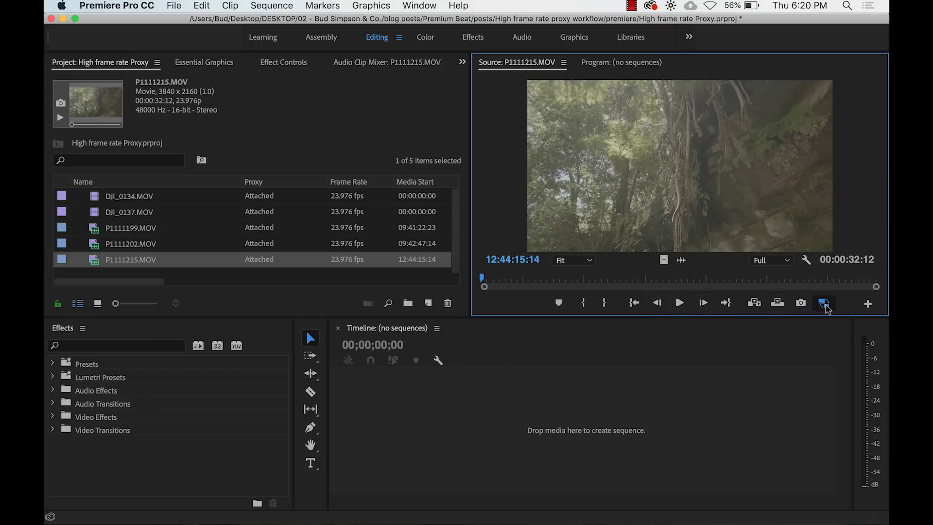
{"action": "left_click", "coordinate": [825, 304]}
Go to about 12:44:29:15 in P1111215.MOV, turn proxies on, and play a section
{"action": "left_click", "coordinate": [652, 277]}
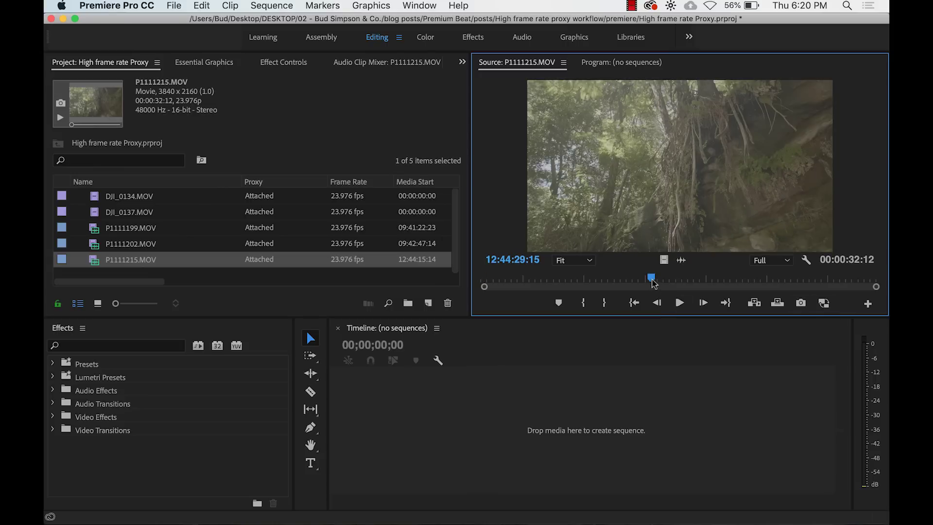
{"action": "left_click", "coordinate": [824, 304]}
{"action": "key", "text": "space"}
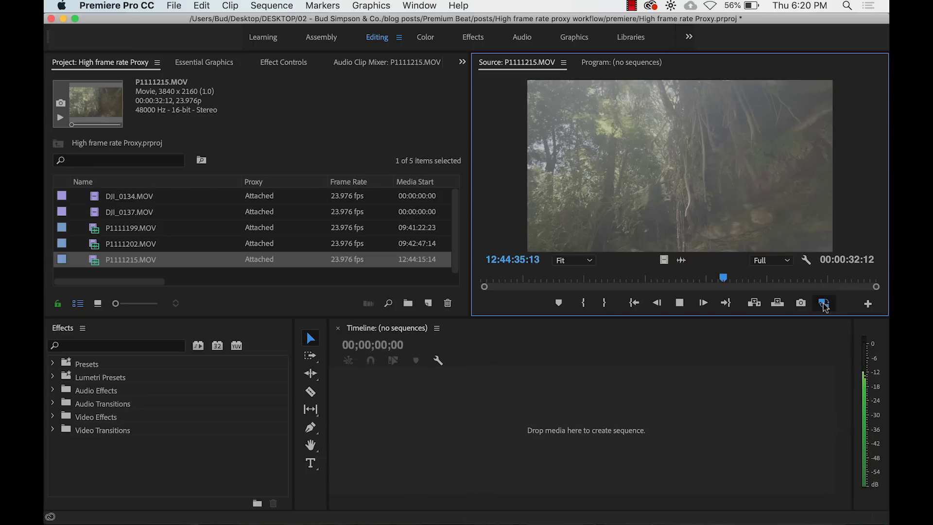
{"action": "key", "text": "space"}
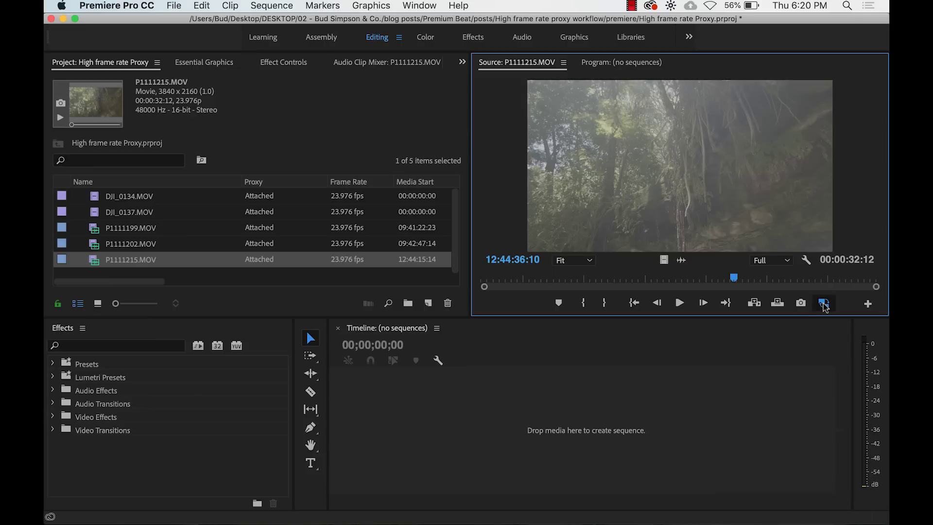
Switch to Finder and move P1111199_Proxy.mov, P1111202_Proxy.mov and P1111215_Proxy.mov from the Proxies folder to the Trash
{"action": "key", "text": "super+Tab"}
{"action": "key", "text": "super+Tab"}
{"action": "key", "text": "super+Tab"}
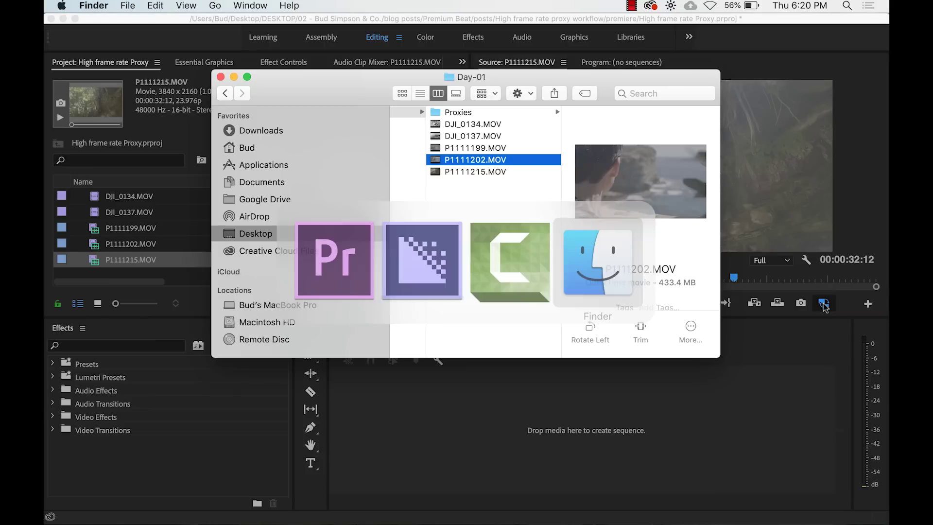
{"action": "left_click", "coordinate": [503, 112]}
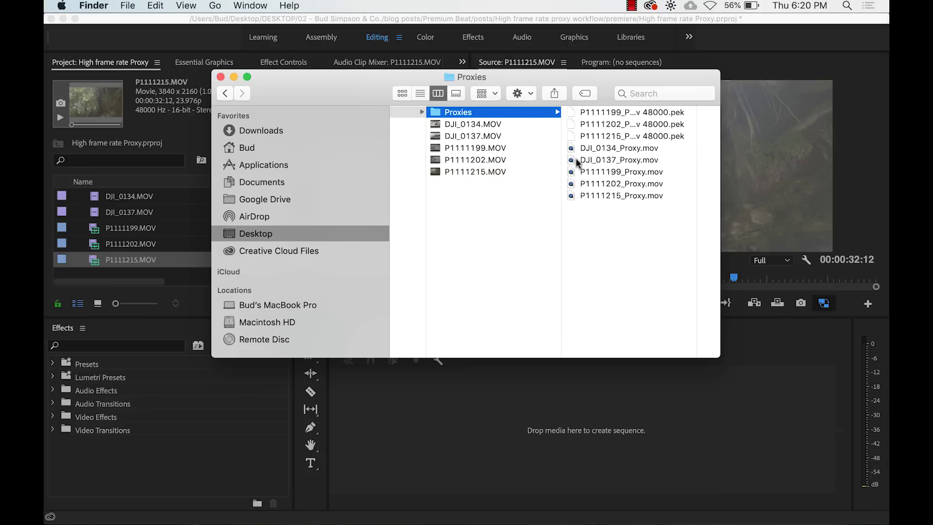
{"action": "left_click", "coordinate": [581, 172]}
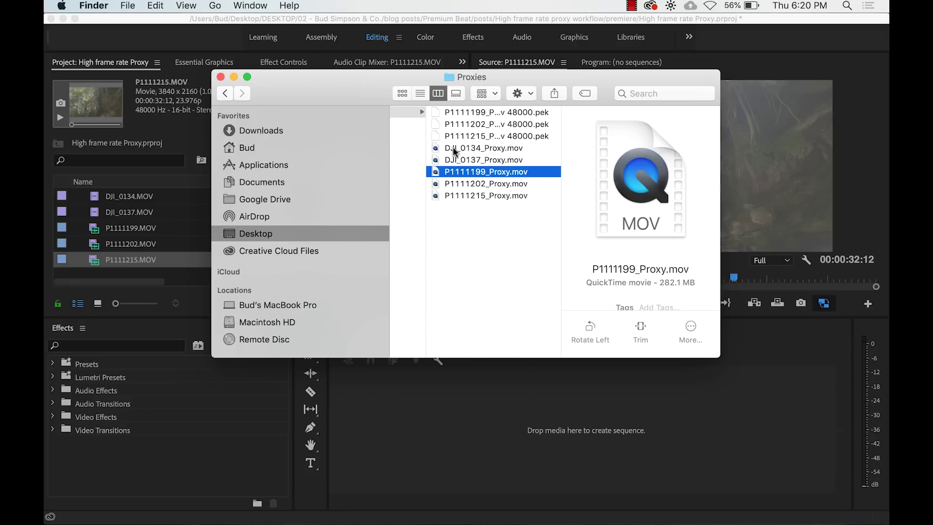
{"action": "left_click", "coordinate": [485, 194], "text": "shift"}
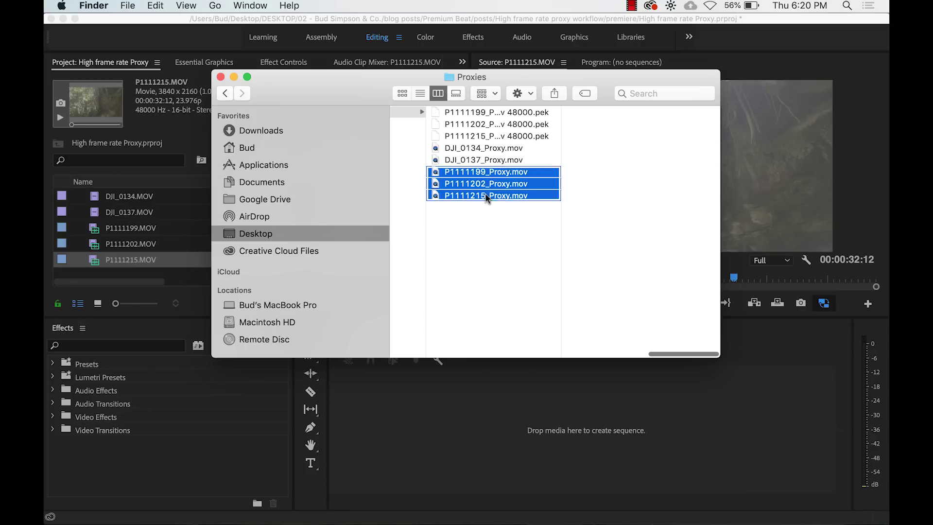
{"action": "right_click", "coordinate": [486, 194]}
{"action": "left_click", "coordinate": [526, 230]}
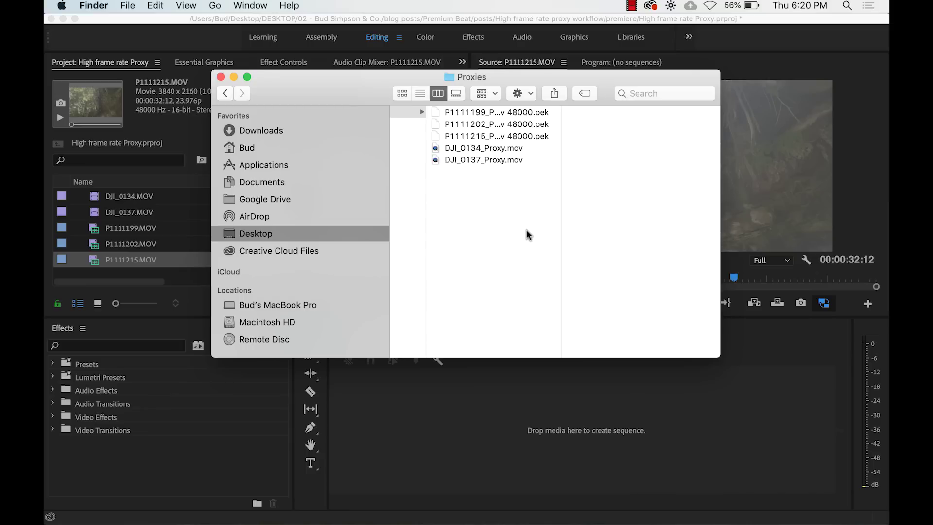
Move the three .pek files in the Proxies folder to the Trash and close the Finder window
{"action": "left_click", "coordinate": [507, 138]}
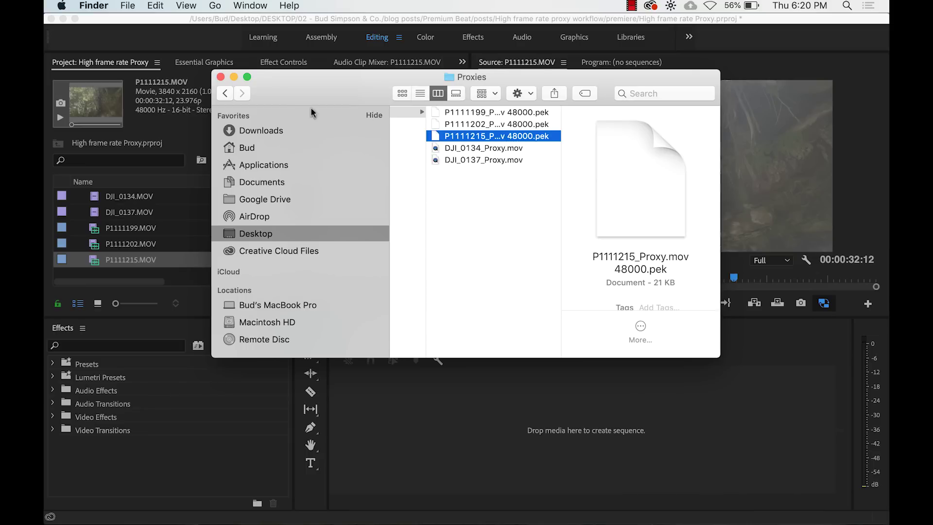
{"action": "left_click", "coordinate": [436, 113], "text": "shift"}
{"action": "right_click", "coordinate": [436, 113]}
{"action": "left_click", "coordinate": [486, 166]}
{"action": "left_click", "coordinate": [220, 77]}
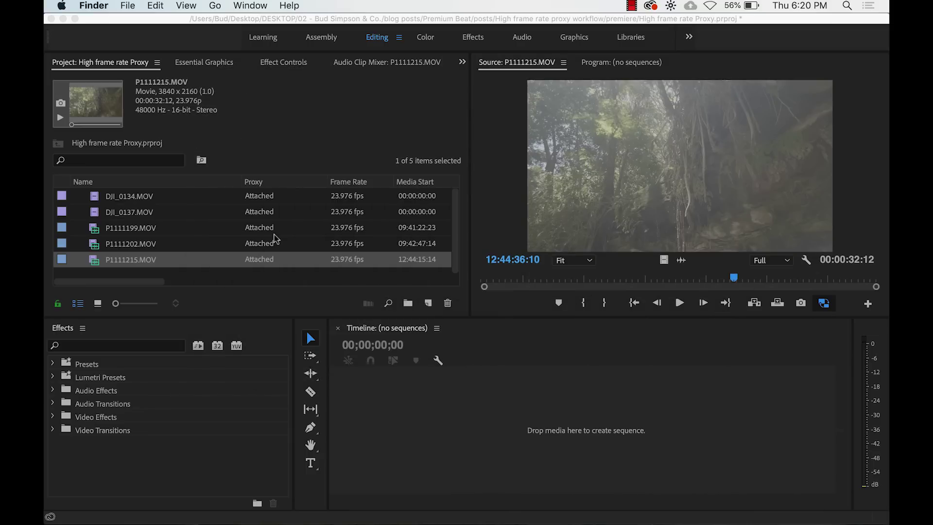
Back in Premiere Pro, create QuickTime 1280x720 GoPro CineForm proxies for P1111199, P1111202 and P1111215, stored next to the original media
{"action": "left_click", "coordinate": [298, 254]}
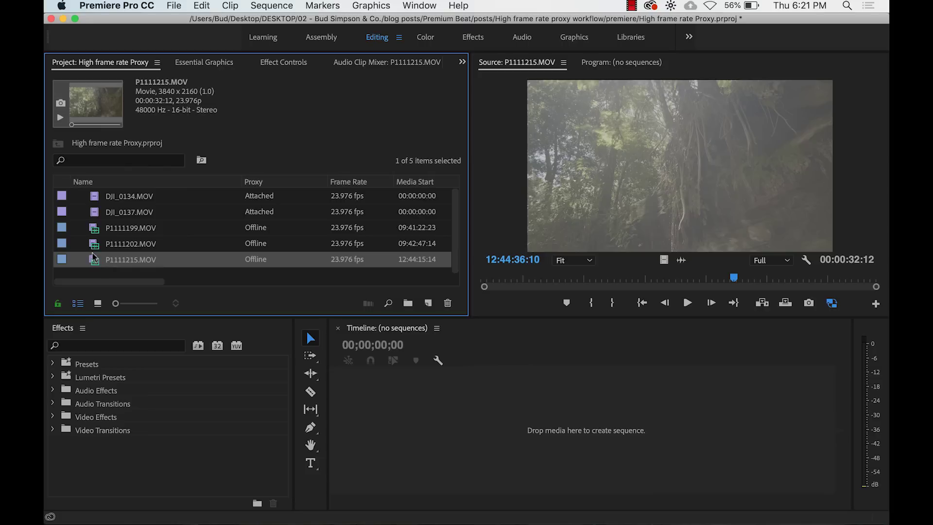
{"action": "left_click", "coordinate": [96, 229], "text": "shift"}
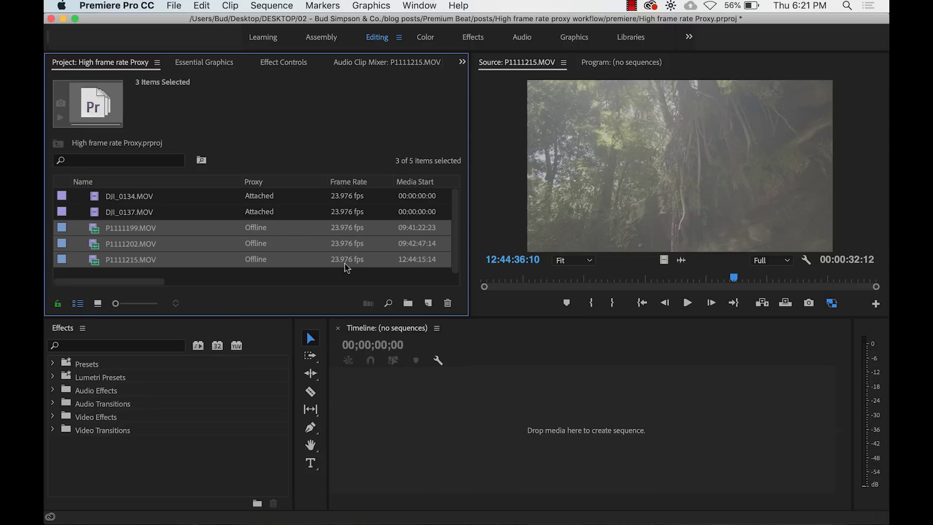
{"action": "mouse_move", "coordinate": [345, 263]}
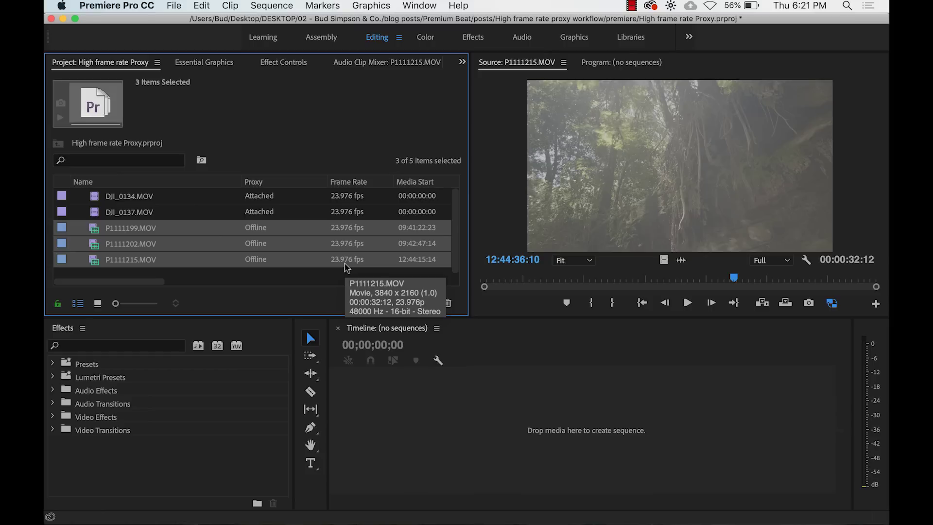
{"action": "right_click", "coordinate": [94, 261]}
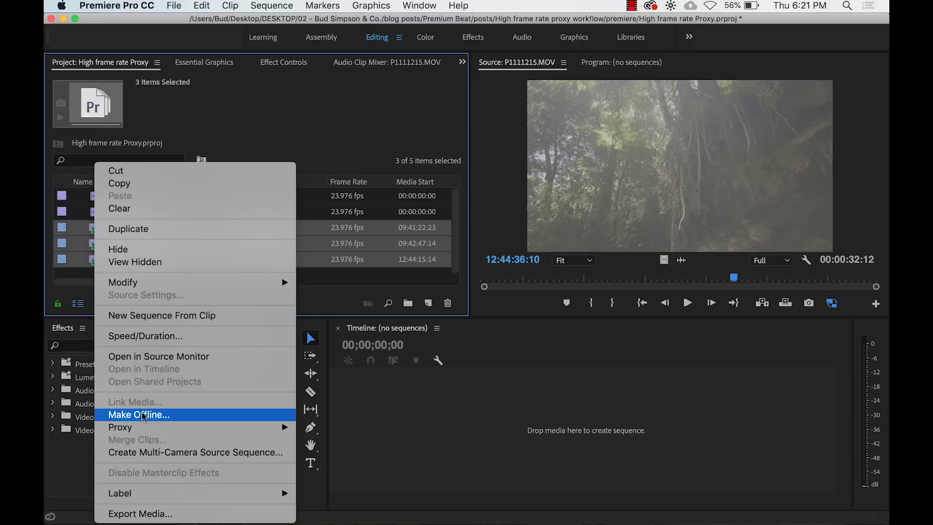
{"action": "mouse_move", "coordinate": [286, 428]}
{"action": "left_click", "coordinate": [321, 427]}
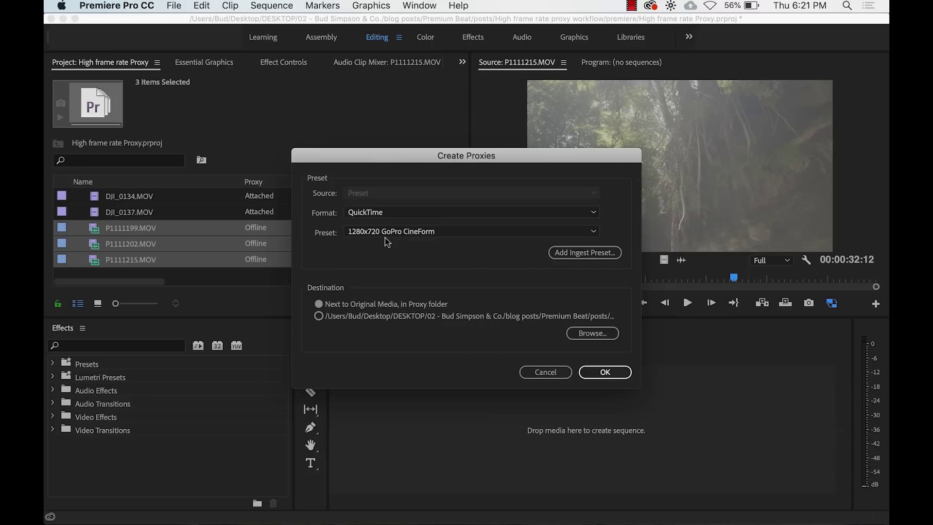
{"action": "left_click", "coordinate": [596, 370]}
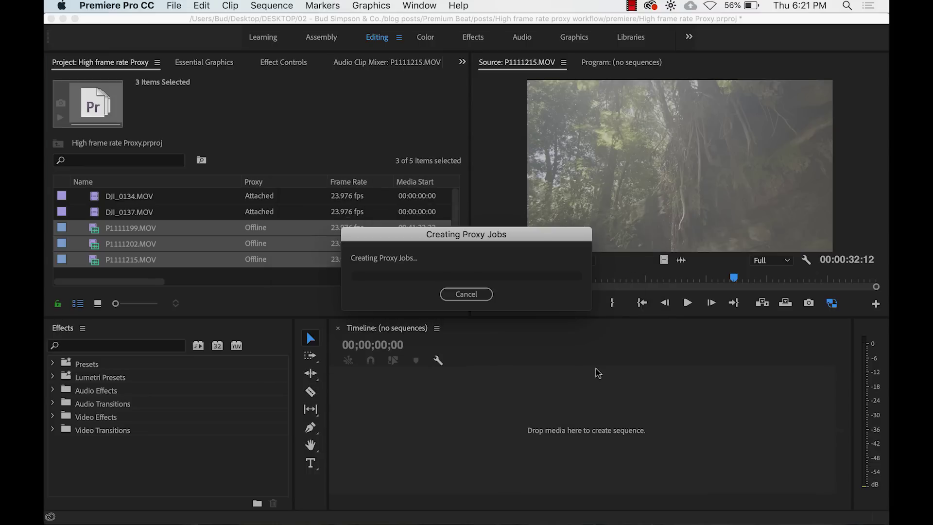
Switch to Media Encoder and stop the queue without finishing the current file
{"action": "key", "text": "super+Tab"}
{"action": "key", "text": "super+Tab"}
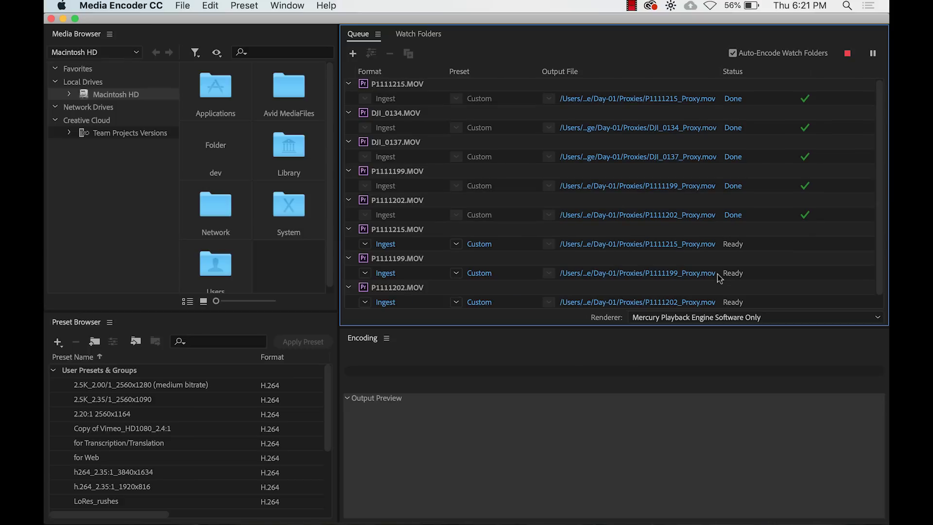
{"action": "left_click", "coordinate": [847, 54]}
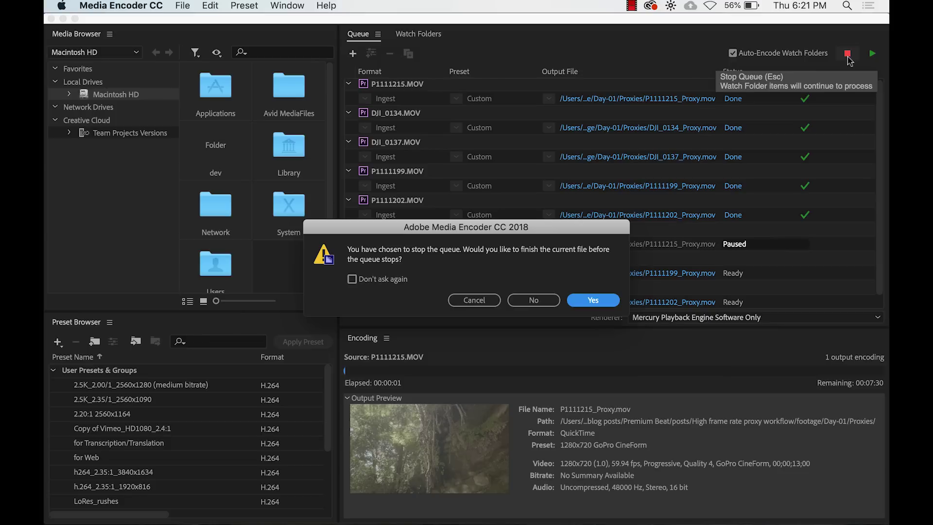
{"action": "left_click", "coordinate": [551, 300]}
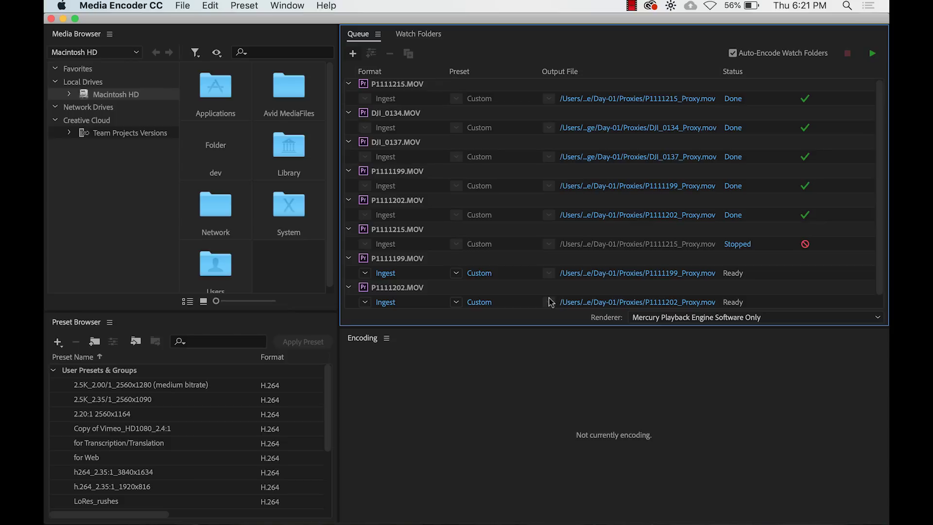
Remove the five completed proxy jobs from the encoding queue
{"action": "left_click", "coordinate": [503, 206]}
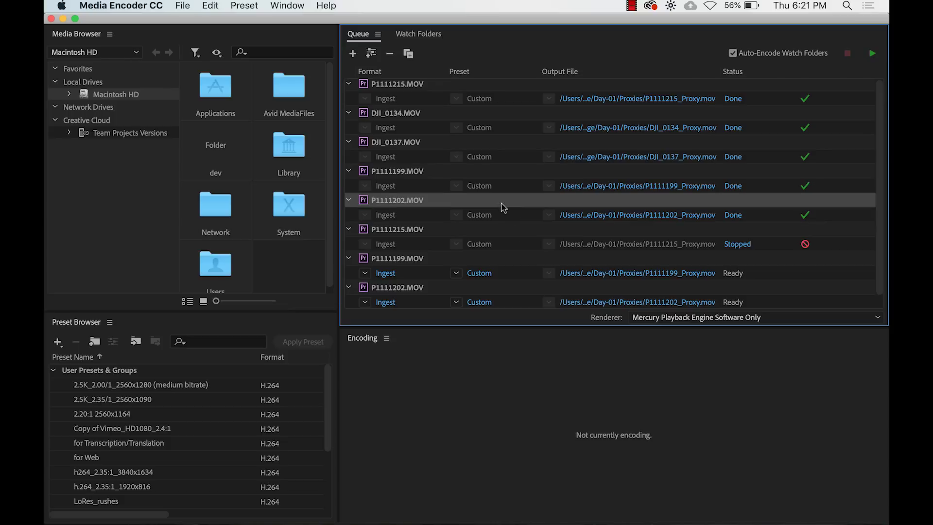
{"action": "left_click", "coordinate": [459, 85], "text": "shift"}
{"action": "left_click", "coordinate": [390, 54]}
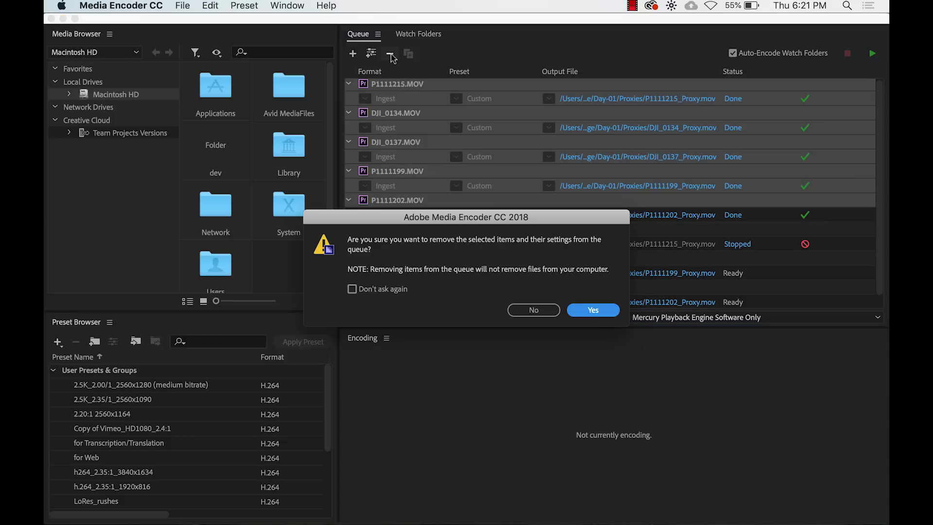
{"action": "key", "text": "Return"}
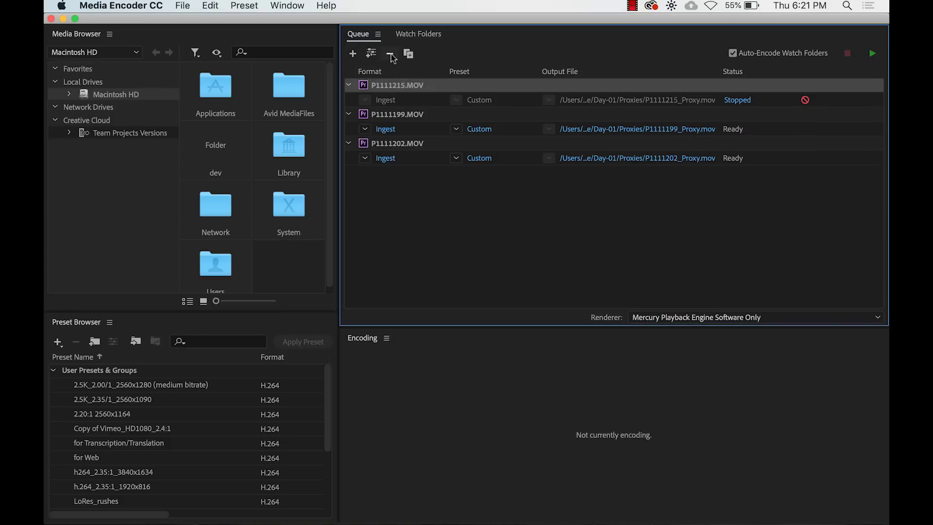
Reset the status of the stopped P1111215.MOV job in the queue
{"action": "right_click", "coordinate": [482, 86]}
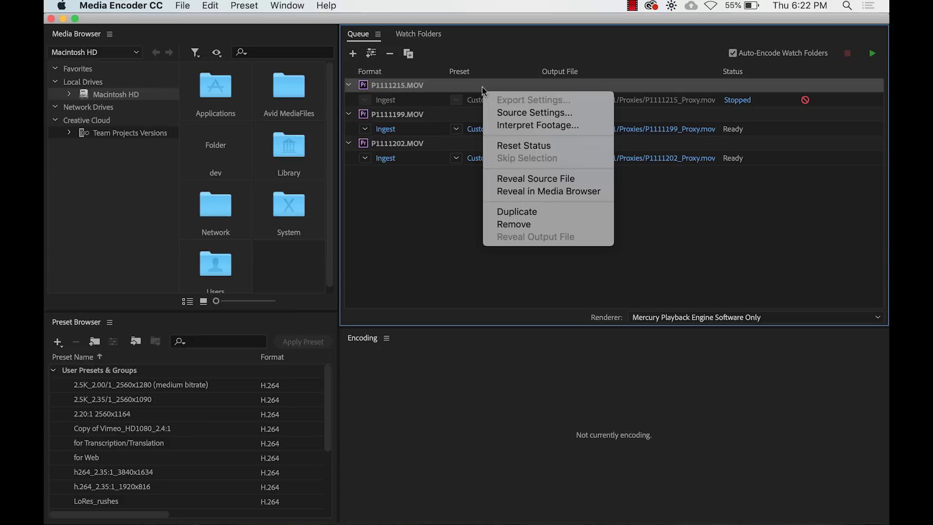
{"action": "left_click", "coordinate": [577, 146]}
{"action": "left_click", "coordinate": [502, 194]}
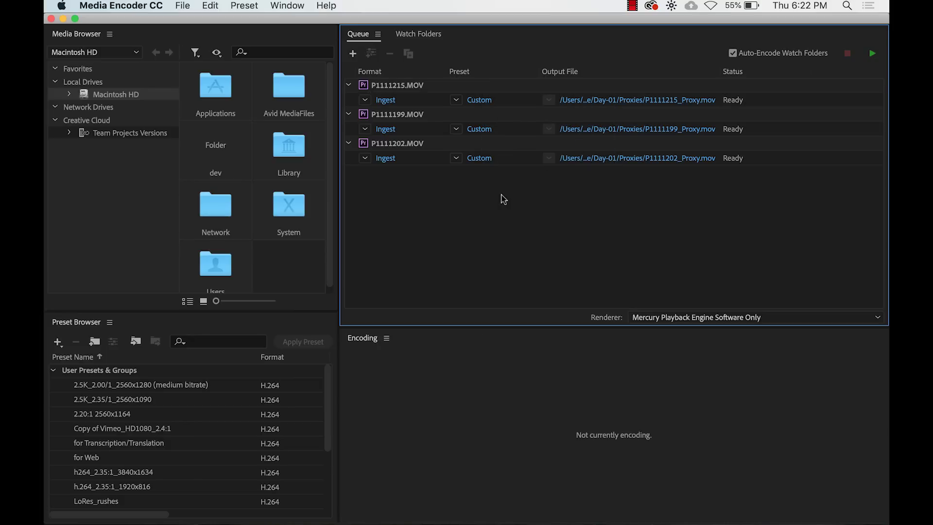
Interpret the footage of all three queued P1111215, P1111199 and P1111202 jobs at an assumed frame rate of 23.976 fps
{"action": "left_click", "coordinate": [466, 87]}
{"action": "left_click", "coordinate": [442, 145], "text": "shift"}
{"action": "right_click", "coordinate": [416, 145]}
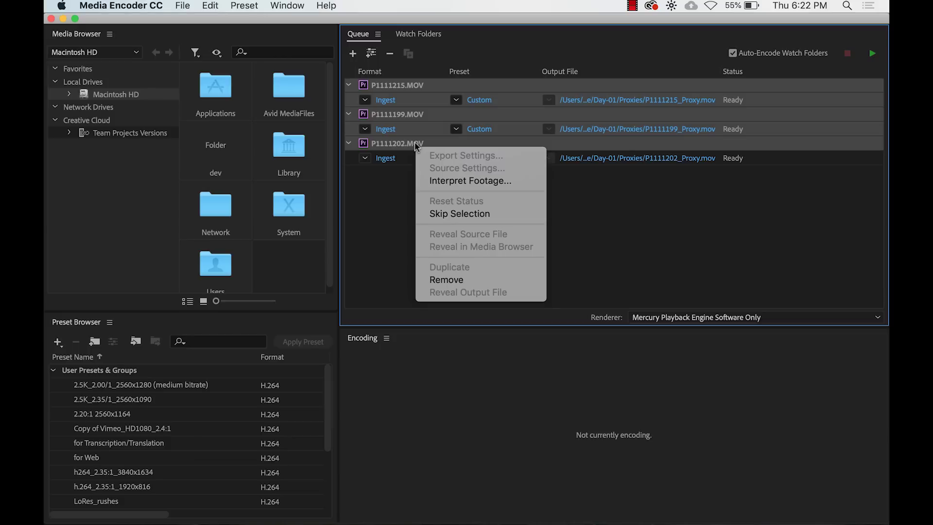
{"action": "left_click", "coordinate": [439, 181]}
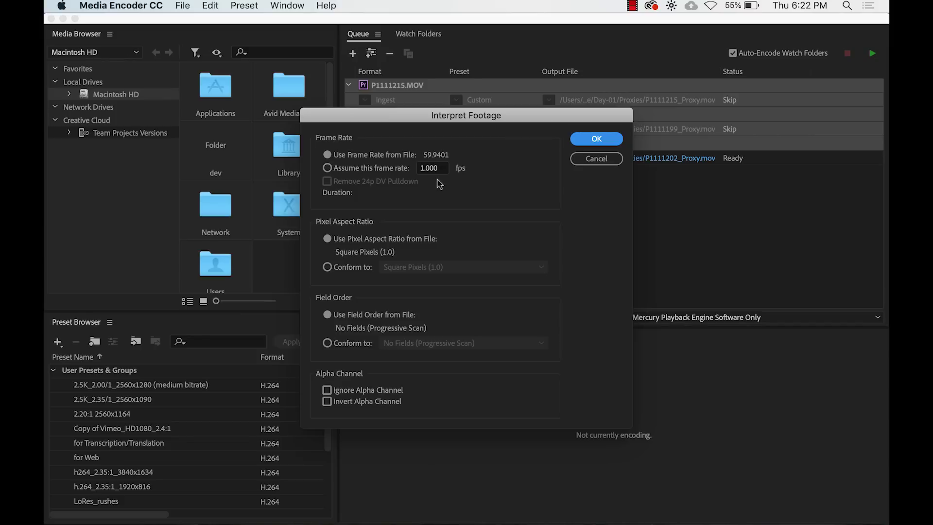
{"action": "left_click", "coordinate": [383, 171]}
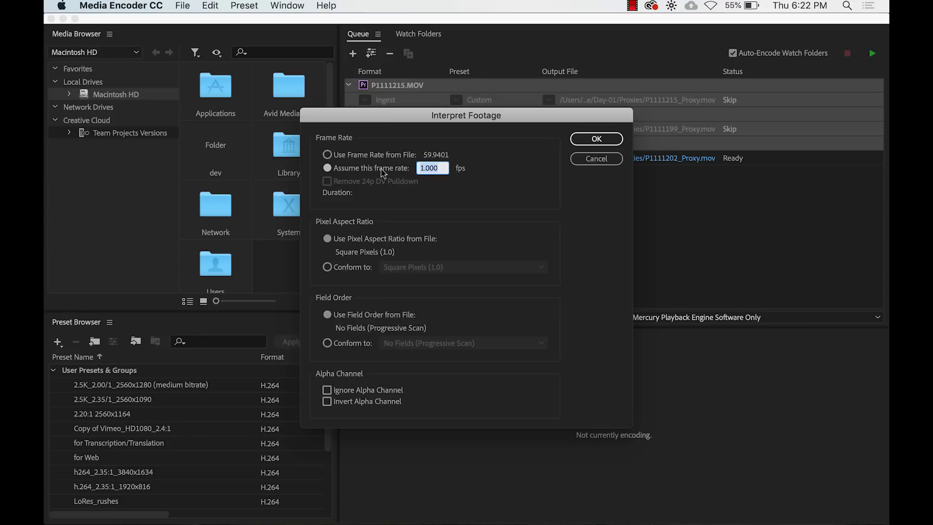
{"action": "key", "text": "Left"}
{"action": "key", "text": "Delete"}
{"action": "type", "text": "23"}
{"action": "key", "text": "Right"}
{"action": "key", "text": "shift+End"}
{"action": "type", "text": "976"}
{"action": "left_click", "coordinate": [583, 141]}
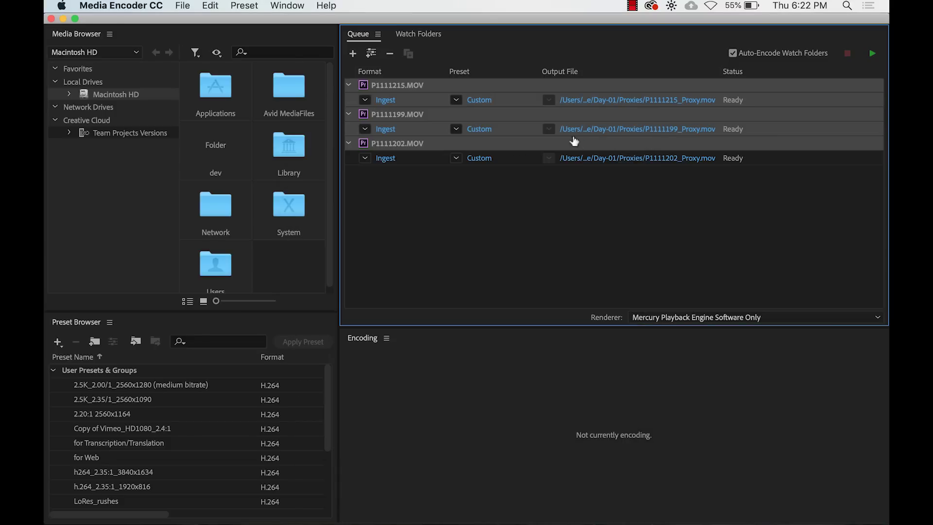
{"action": "left_click", "coordinate": [532, 89]}
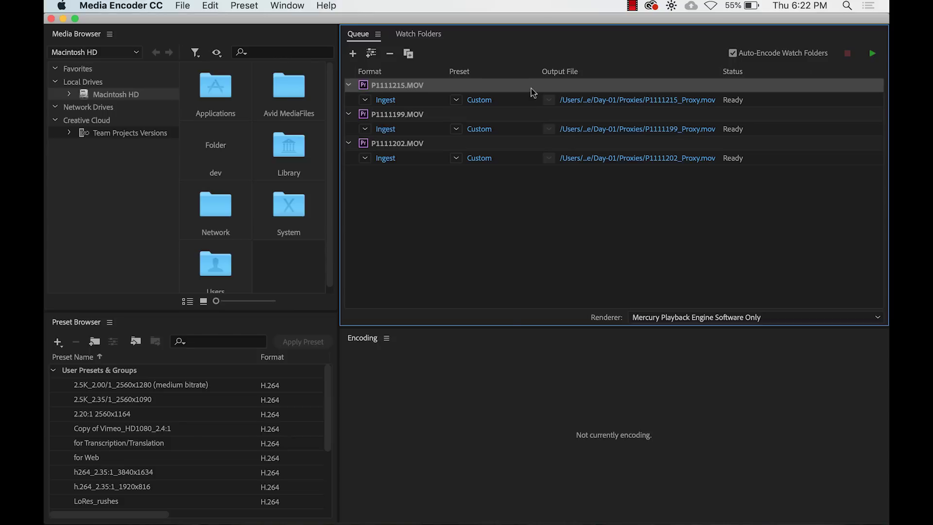
Encode the three queued proxy jobs, and switch back to Premiere Pro
{"action": "left_click", "coordinate": [871, 53]}
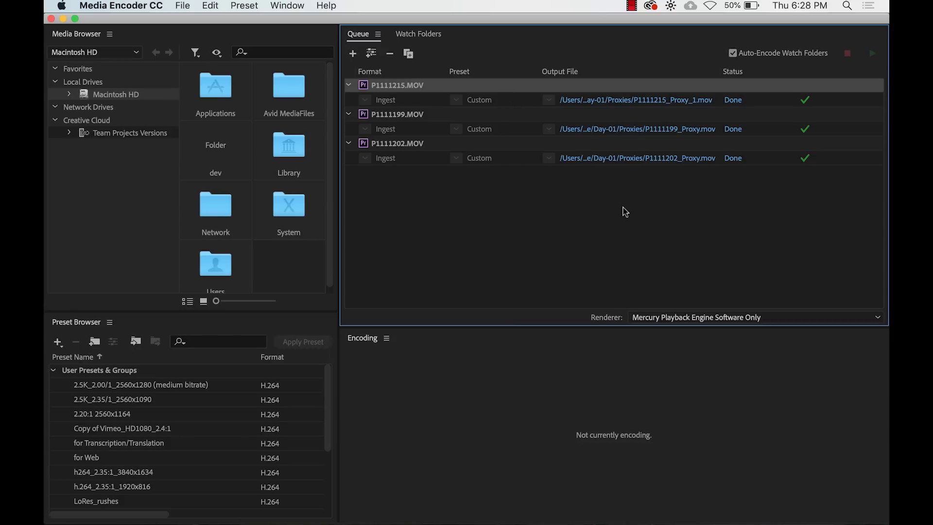
{"action": "key", "text": "super+Tab"}
{"action": "key", "text": "super+Tab"}
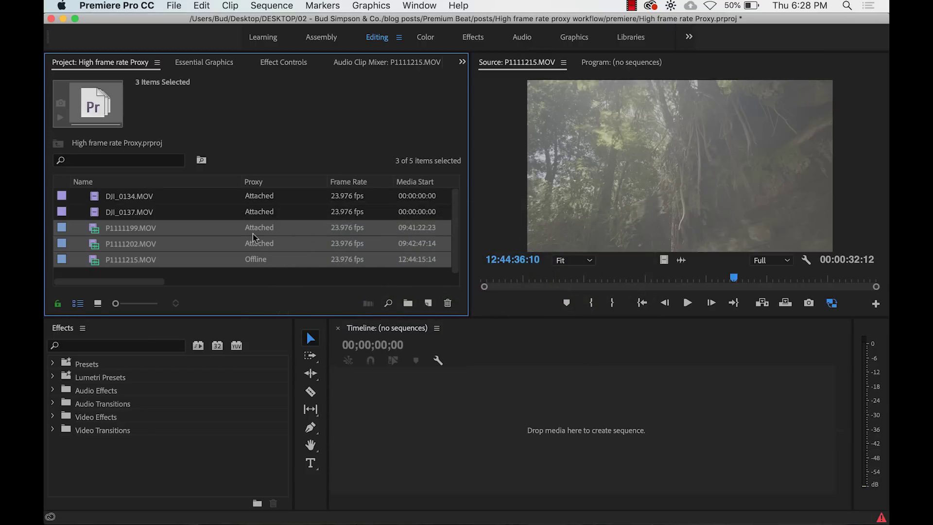
Check the proxy status of P1111199.MOV and P1111215.MOV against the P1111215 job in Media Encoder, and return to Premiere Pro
{"action": "left_click", "coordinate": [93, 233]}
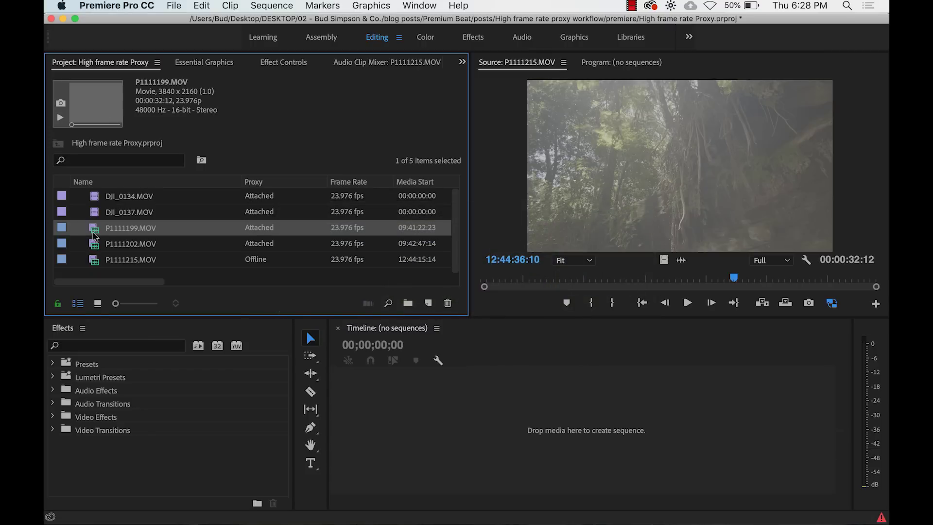
{"action": "left_click", "coordinate": [95, 260]}
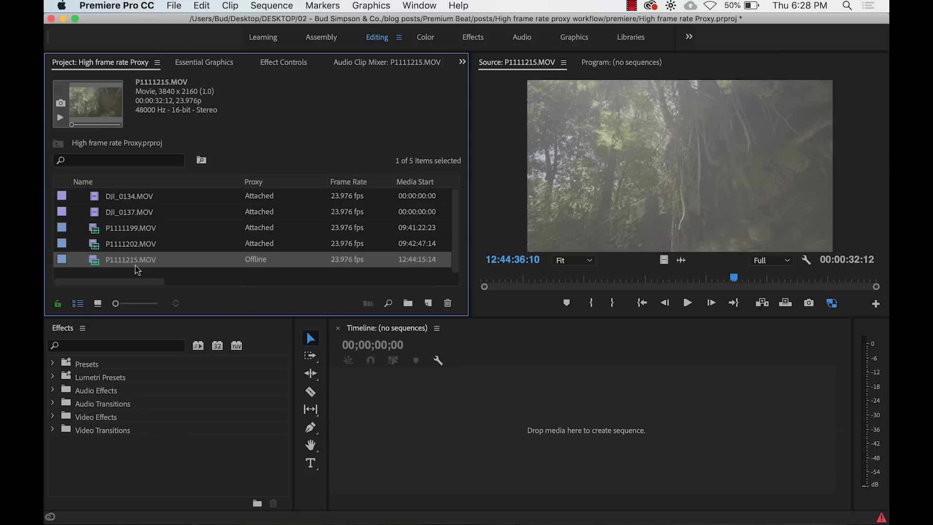
{"action": "key", "text": "super+Tab"}
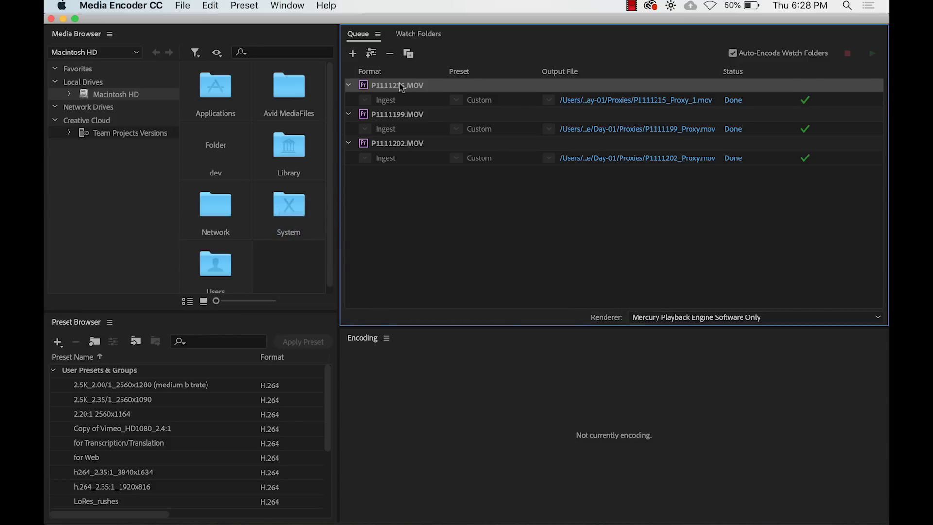
{"action": "mouse_move", "coordinate": [398, 93]}
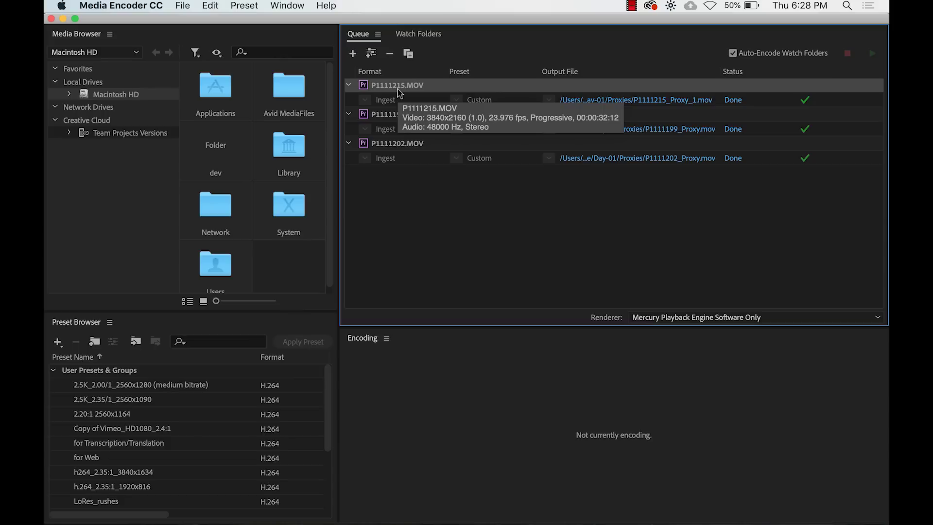
{"action": "key", "text": "super+Tab"}
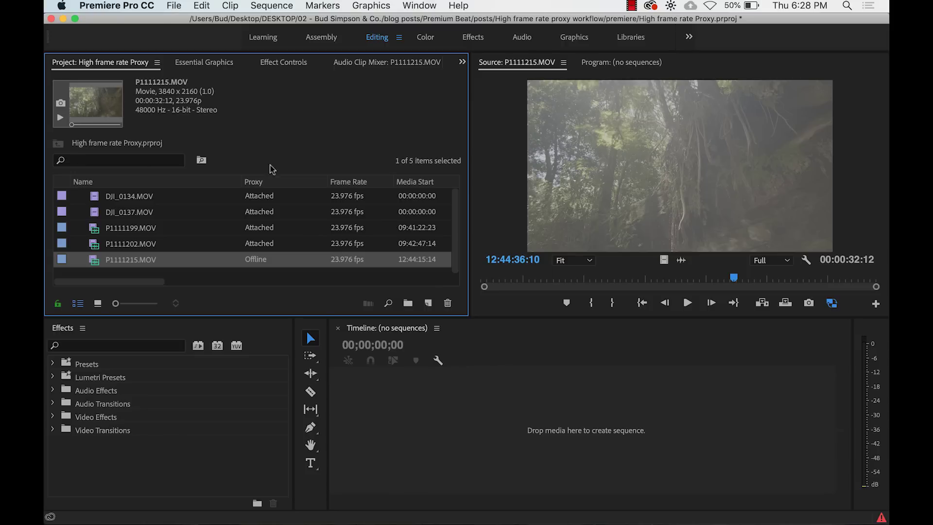
Attach P1111215_Proxy_1.mov from the Proxies folder as the proxy of the P1111215.MOV clip
{"action": "right_click", "coordinate": [94, 261]}
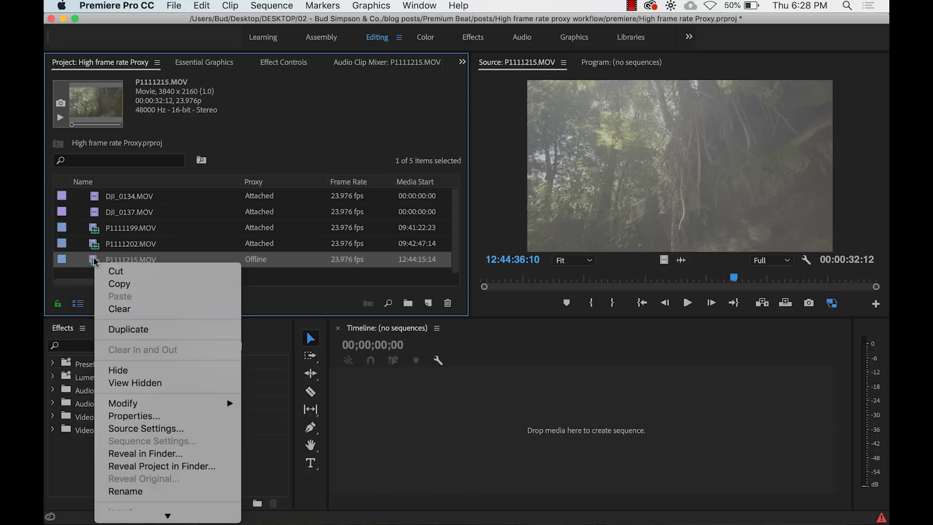
{"action": "scroll", "coordinate": [145, 481], "scroll_direction": "down", "scroll_amount": 5}
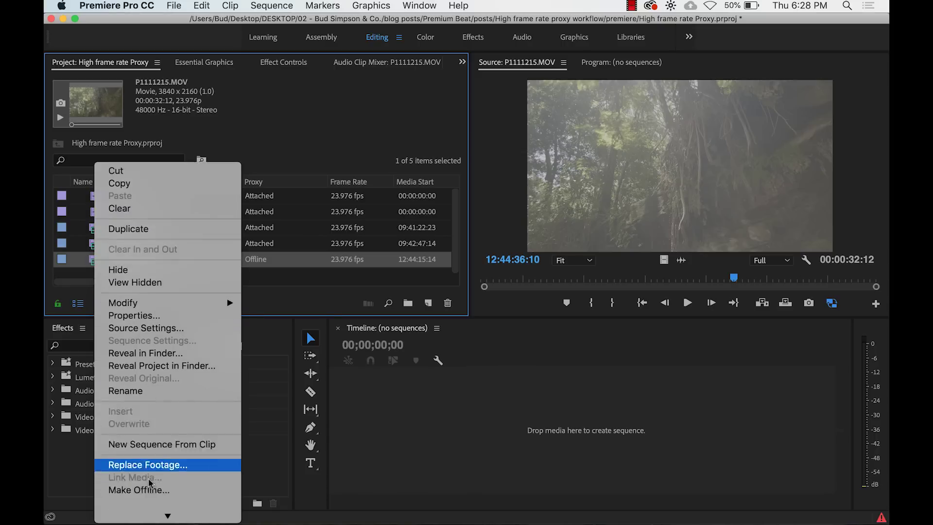
{"action": "scroll", "coordinate": [149, 483], "scroll_direction": "down", "scroll_amount": 1}
{"action": "mouse_move", "coordinate": [156, 402]}
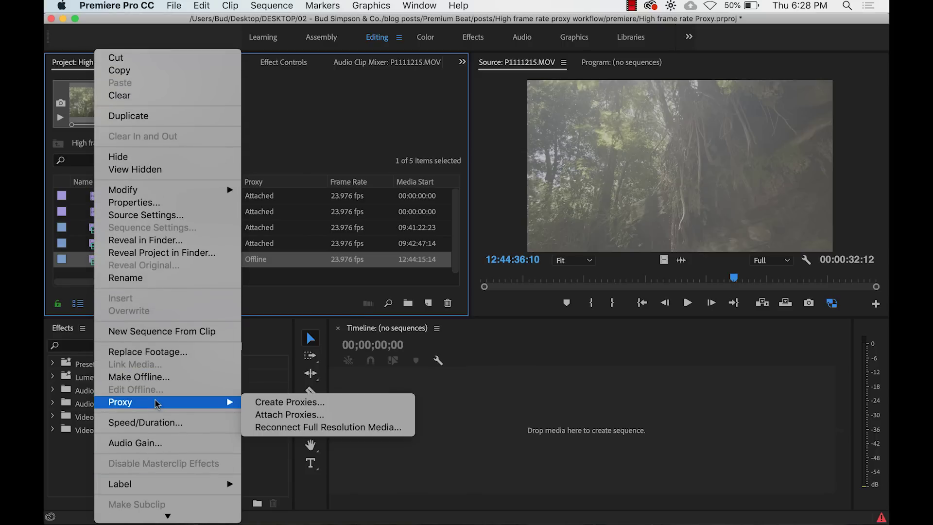
{"action": "left_click", "coordinate": [272, 415]}
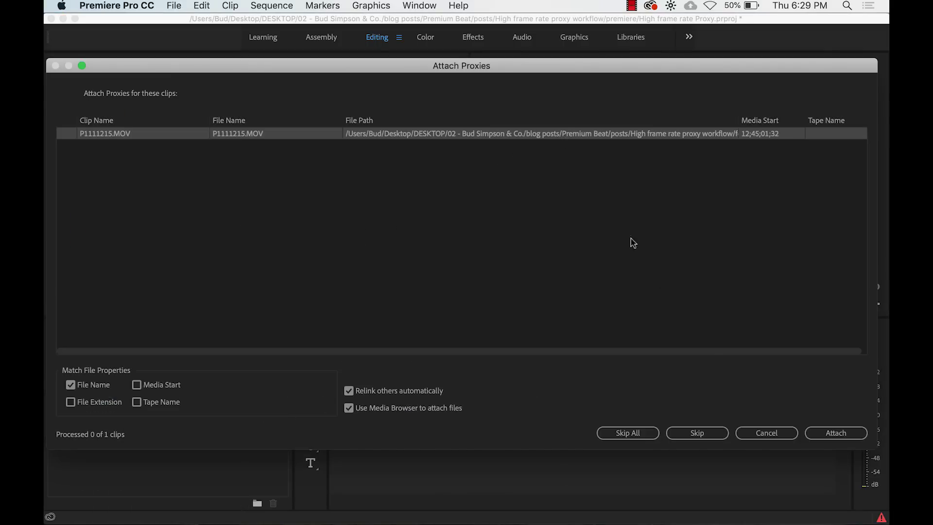
{"action": "left_click", "coordinate": [821, 434]}
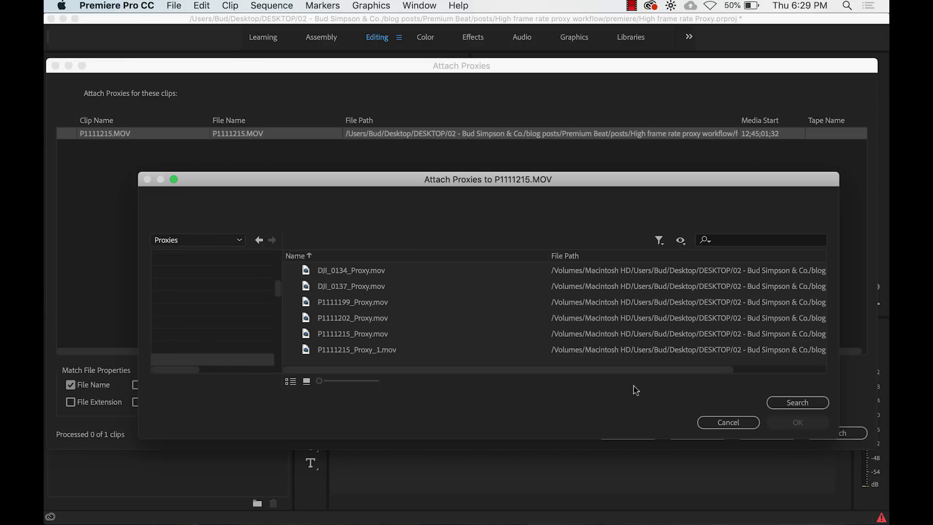
{"action": "scroll", "coordinate": [501, 333], "scroll_direction": "right", "scroll_amount": 3}
{"action": "scroll", "coordinate": [500, 333], "scroll_direction": "right", "scroll_amount": 2}
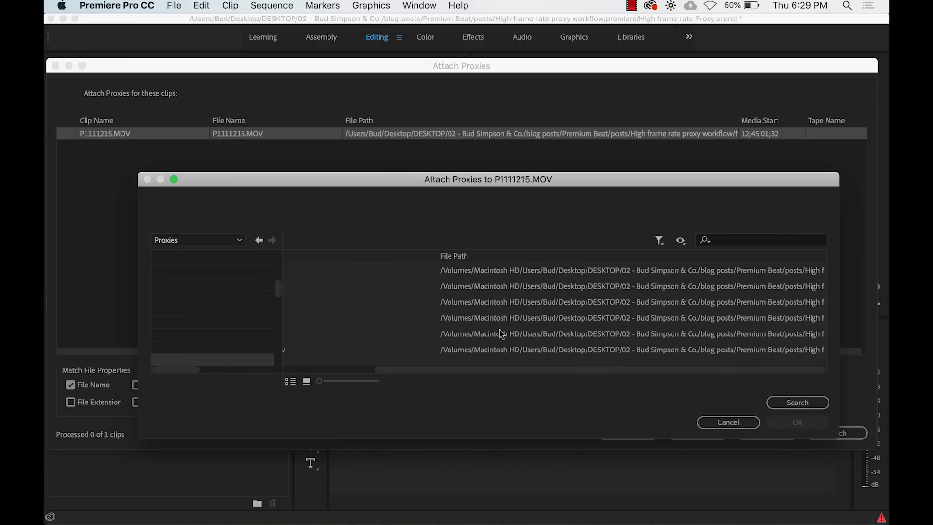
{"action": "scroll", "coordinate": [500, 333], "scroll_direction": "left", "scroll_amount": 5}
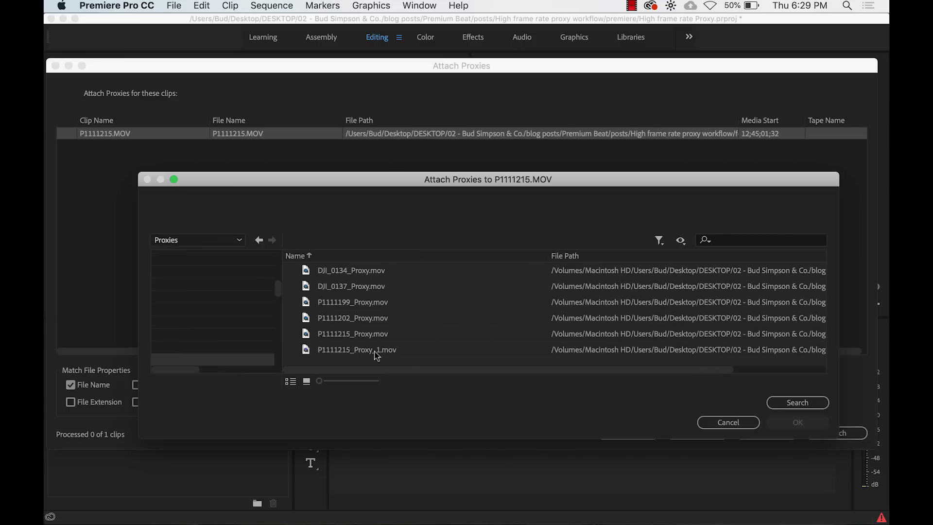
{"action": "left_click", "coordinate": [307, 352]}
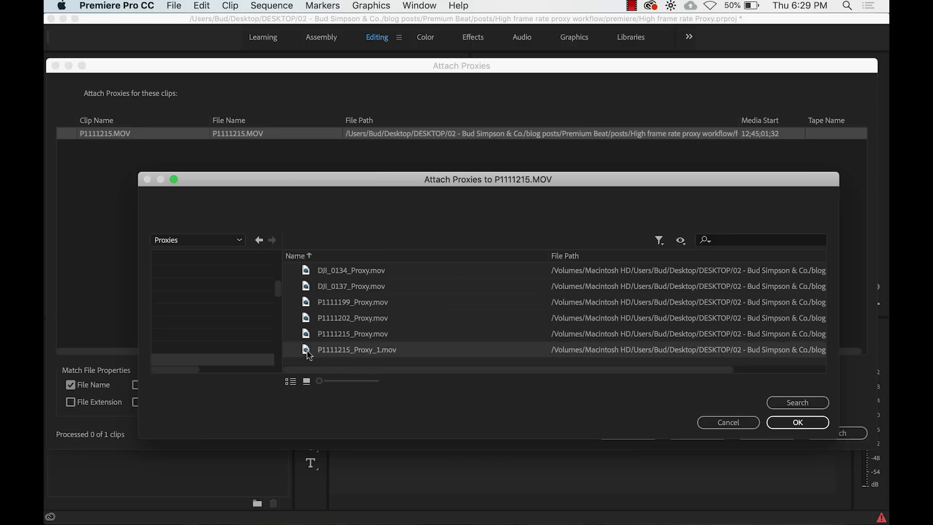
{"action": "left_click", "coordinate": [783, 423]}
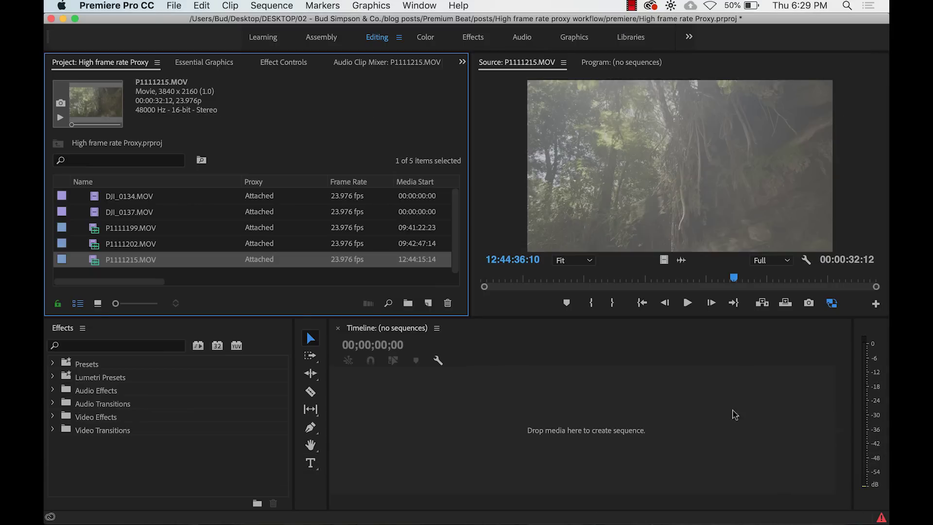
Switch to Finder and open the Proxies folder inside footage/Day-01
{"action": "key", "text": "super+Tab"}
{"action": "key", "text": "super+Tab"}
{"action": "key", "text": "super+Tab"}
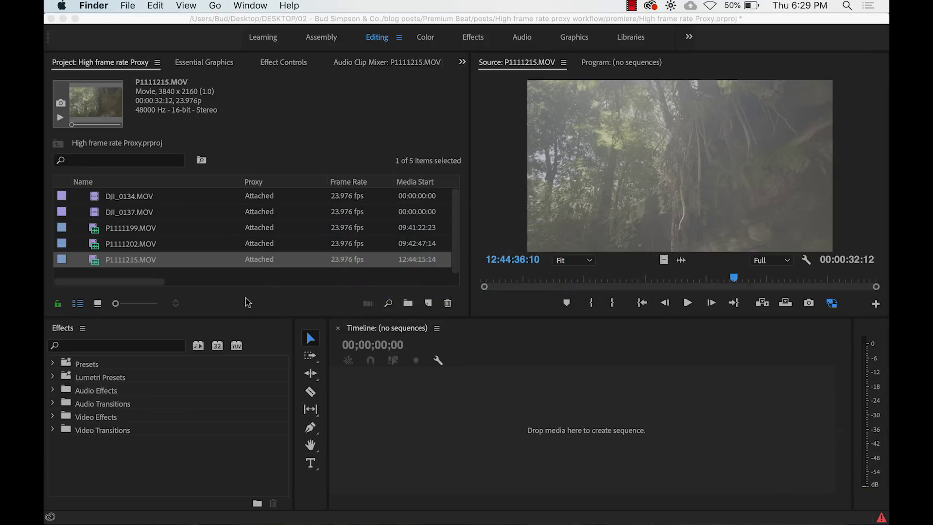
{"action": "key", "text": "super+n"}
{"action": "left_click", "coordinate": [622, 114]}
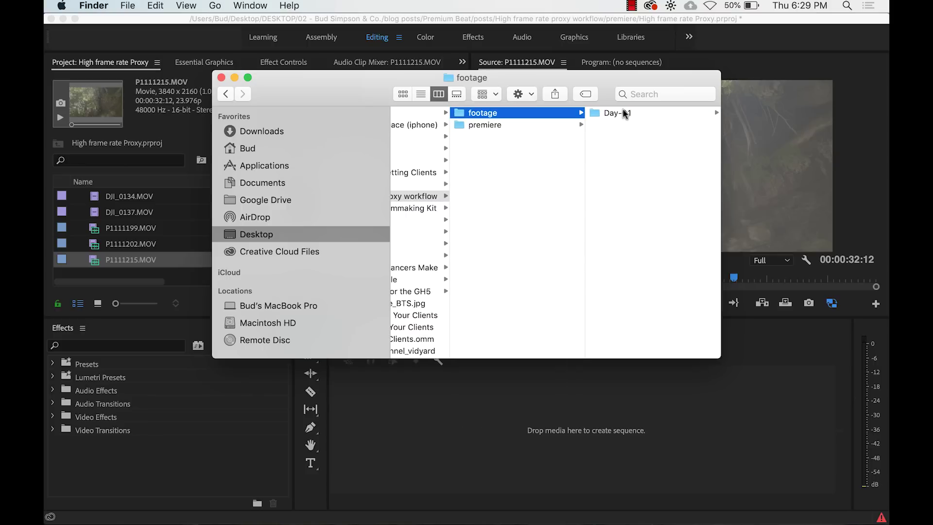
{"action": "left_click", "coordinate": [622, 113]}
{"action": "left_click", "coordinate": [622, 113]}
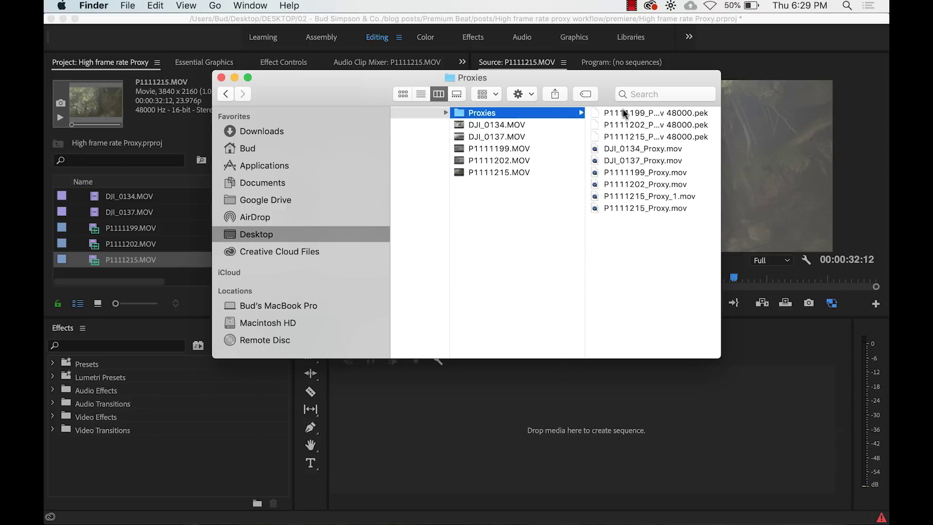
Compare the two P1111215 proxy files, delete P1111215_Proxy.mov, and close the Finder window
{"action": "left_click", "coordinate": [639, 197]}
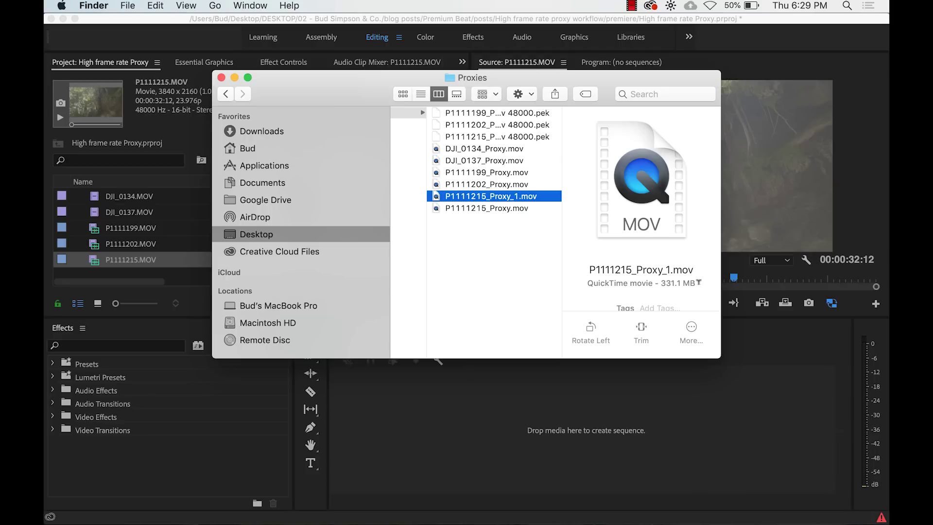
{"action": "left_click", "coordinate": [540, 209]}
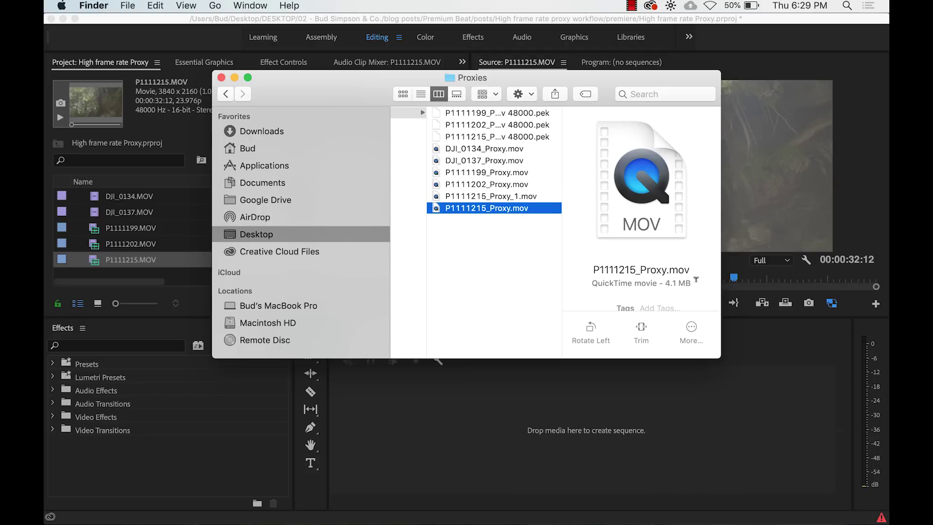
{"action": "right_click", "coordinate": [540, 210]}
{"action": "left_click", "coordinate": [560, 219]}
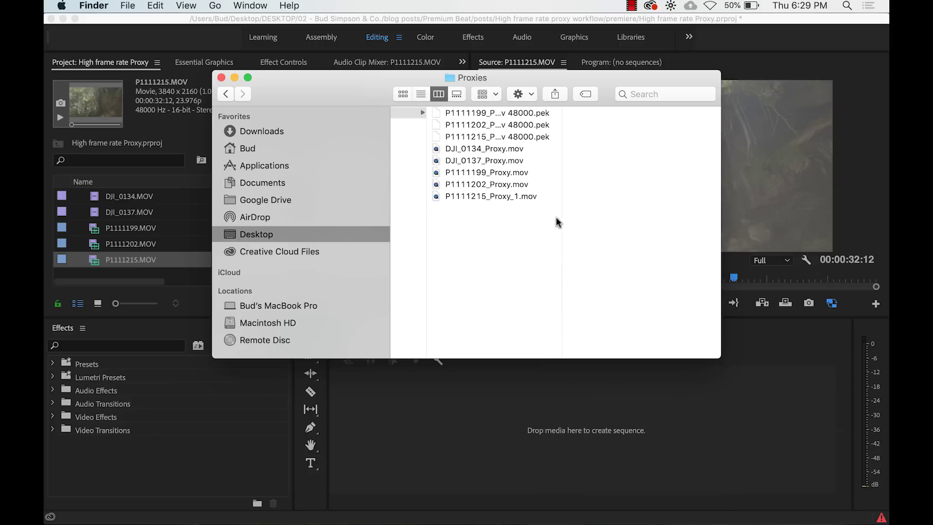
{"action": "left_click", "coordinate": [221, 78]}
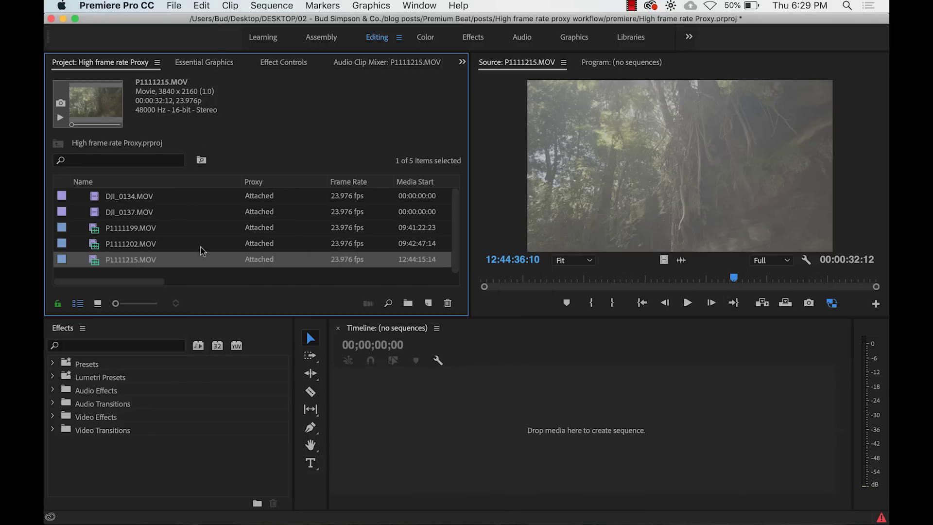
Play back P1111215.MOV, P1111202.MOV and P1111199.MOV in the Source monitor to check their proxies
{"action": "double_click", "coordinate": [93, 262]}
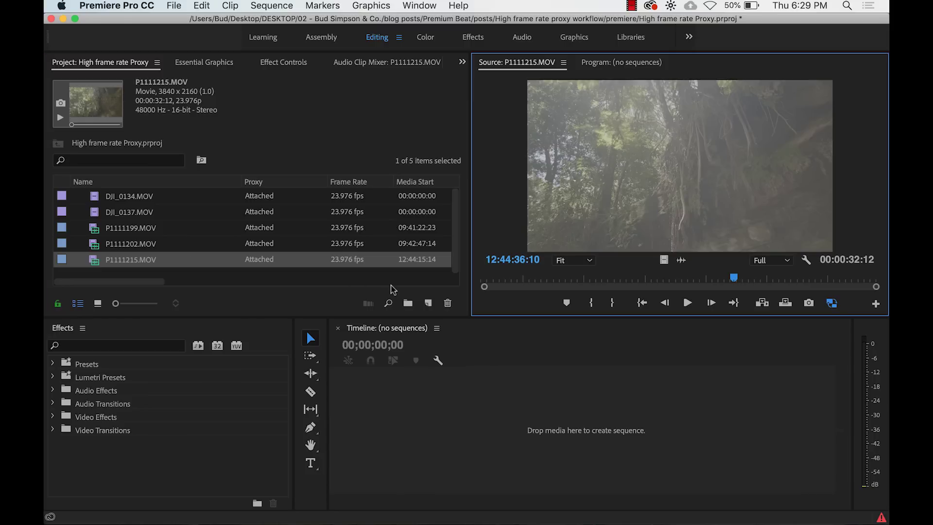
{"action": "left_click", "coordinate": [633, 279]}
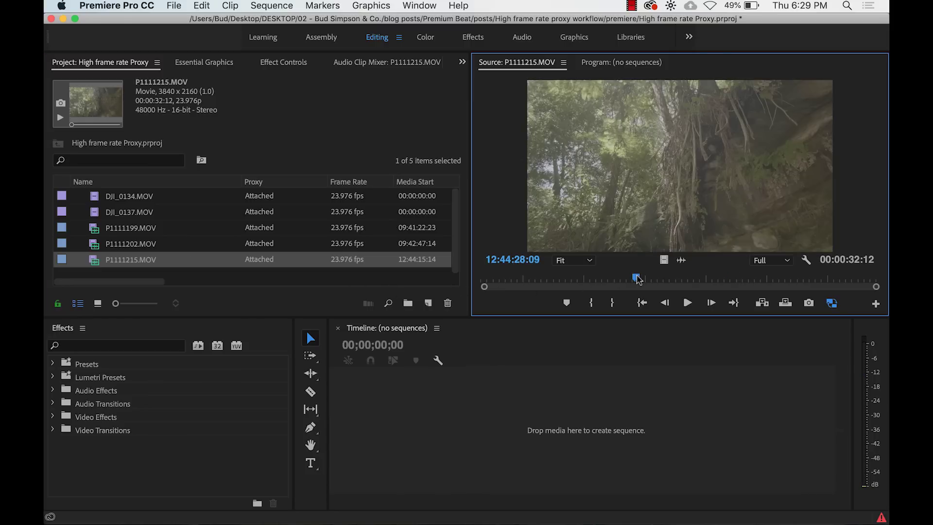
{"action": "key", "text": "space"}
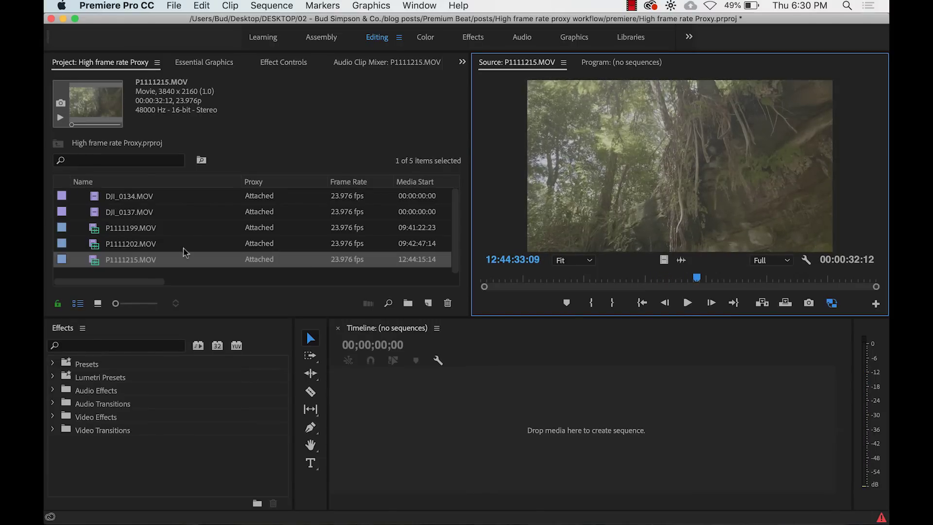
{"action": "double_click", "coordinate": [97, 248]}
{"action": "key", "text": "space"}
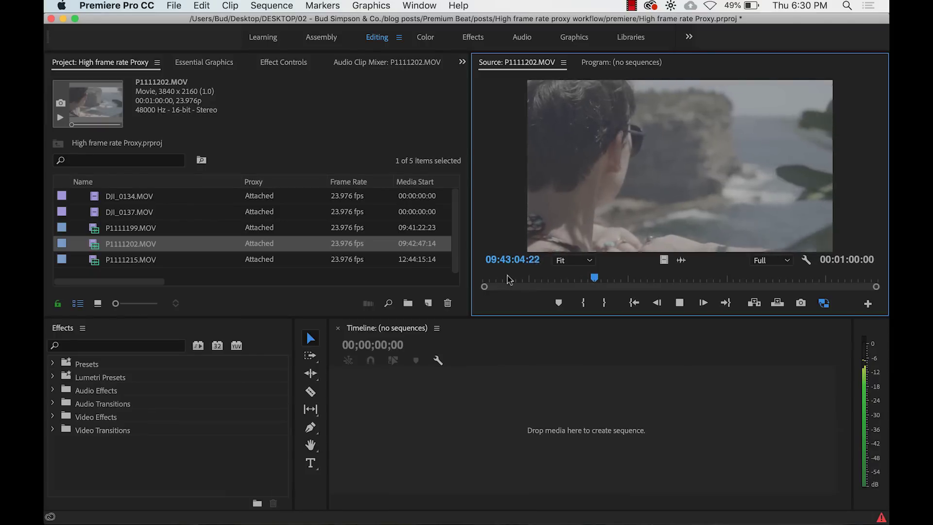
{"action": "key", "text": "space"}
{"action": "double_click", "coordinate": [109, 234]}
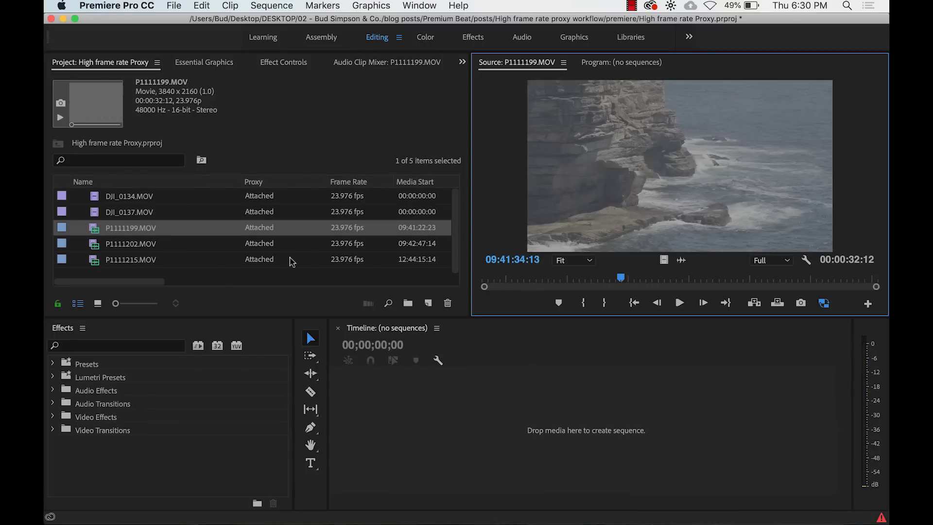
{"action": "key", "text": "space"}
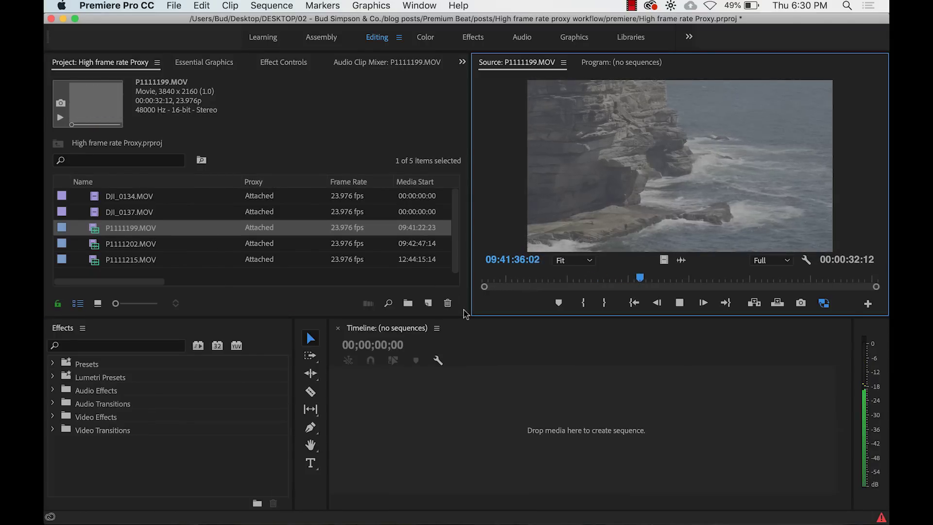